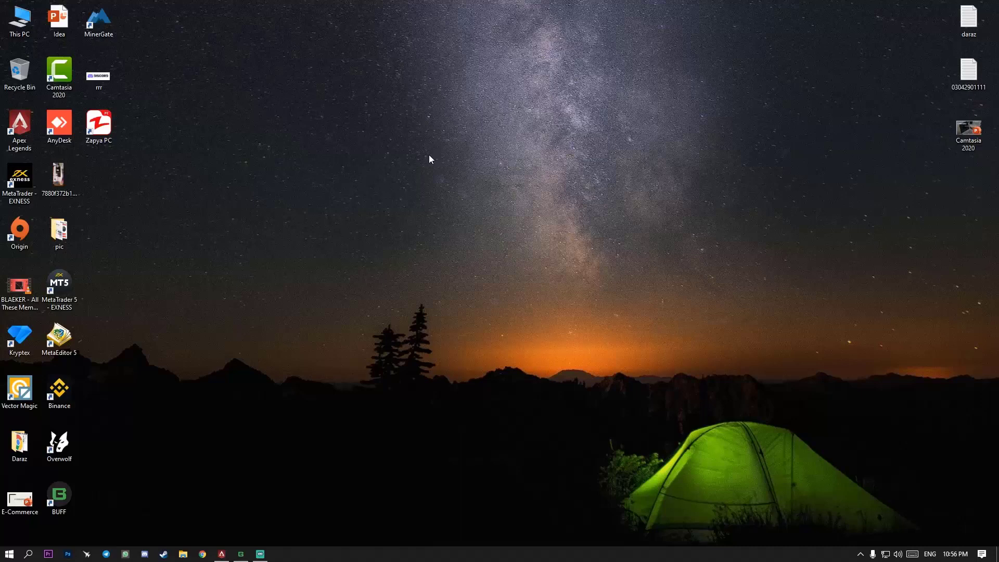
{"action": "right_click", "coordinate": [411, 157]}
{"action": "left_click", "coordinate": [441, 201]}
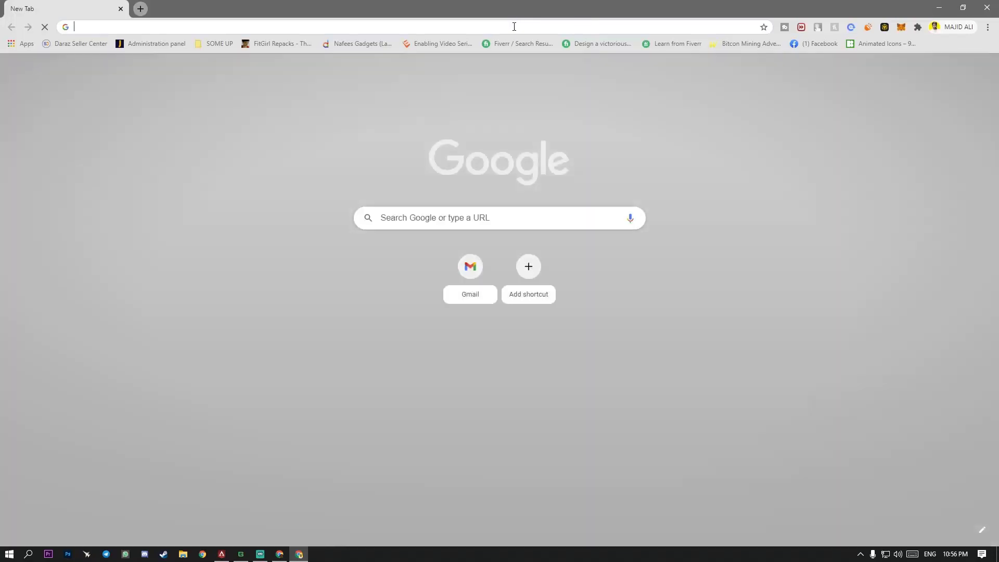
Open the Binance login page and try to log in with the prefilled credentials and the slider puzzle.
{"action": "type", "text": "binance.com/en/login?return_to=aHR0cHM6Ly93d3cuYmluYW5jZS5jb20vZW4vbXkvZGFzaGJvYXJk"}
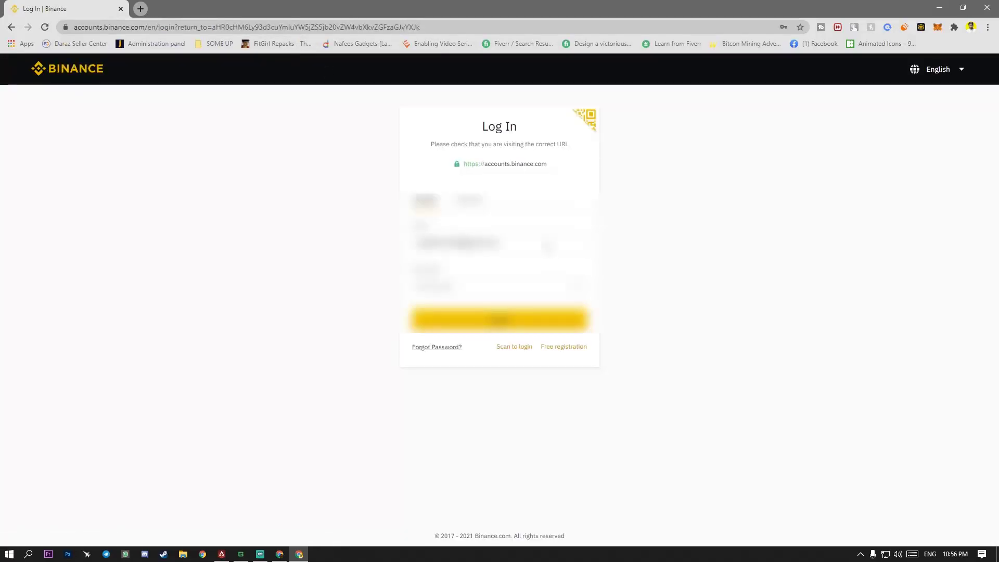
{"action": "left_click", "coordinate": [496, 323]}
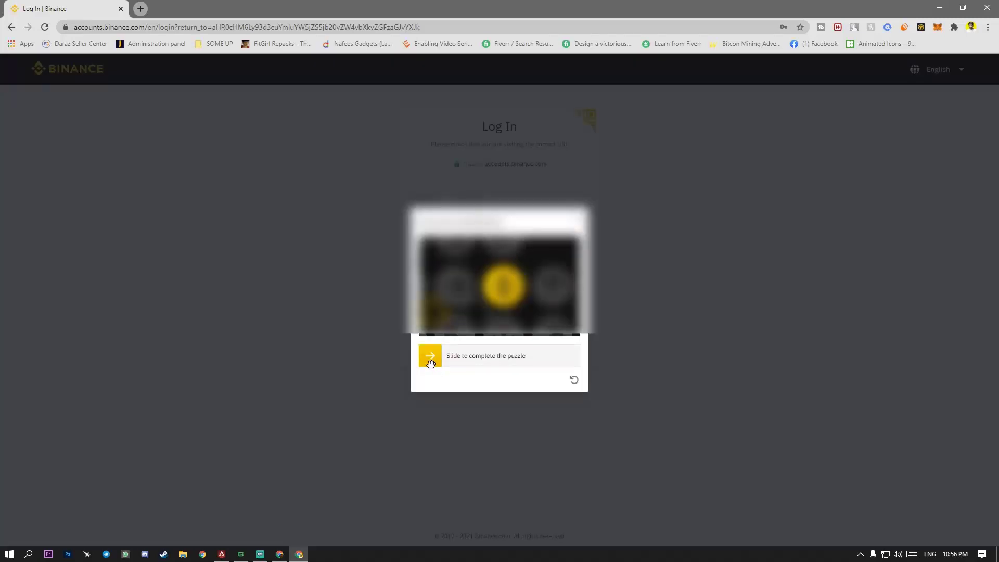
{"action": "left_click_drag", "start_coordinate": [430, 363], "coordinate": [452, 363]}
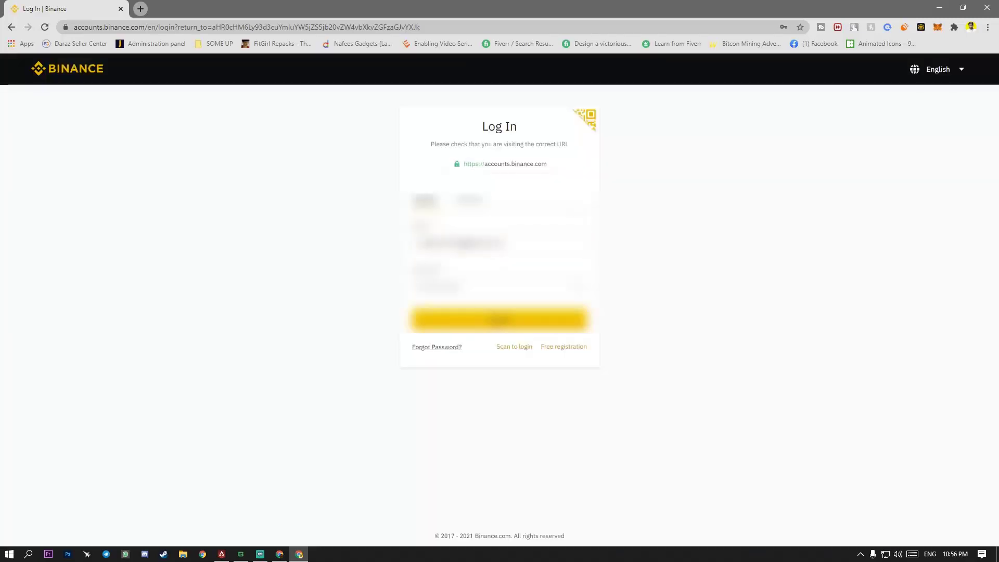
Look over the email, password and referral ID fields of the free registration form and return to the login page.
{"action": "left_click", "coordinate": [567, 347]}
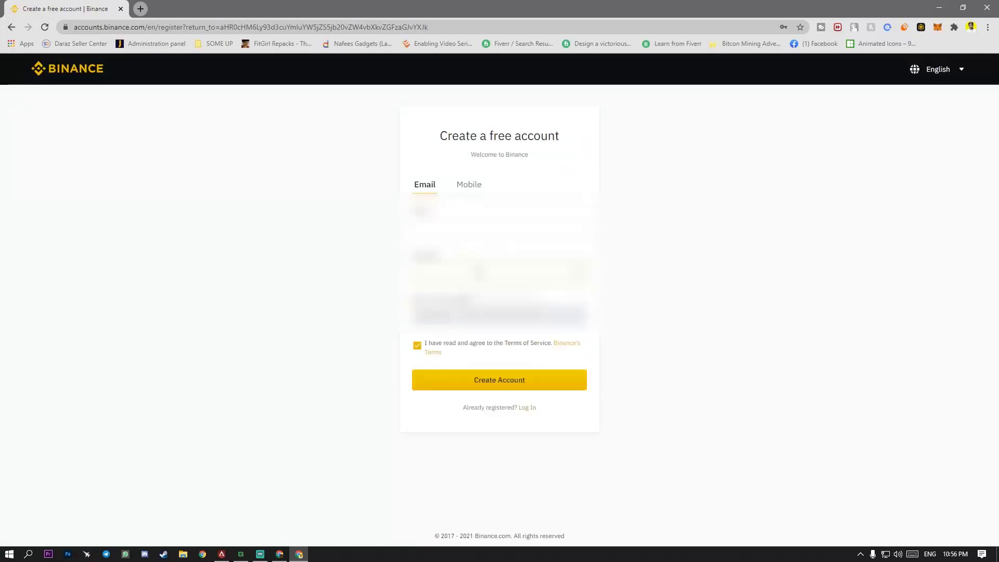
{"action": "left_click", "coordinate": [478, 230]}
{"action": "left_click", "coordinate": [414, 269]}
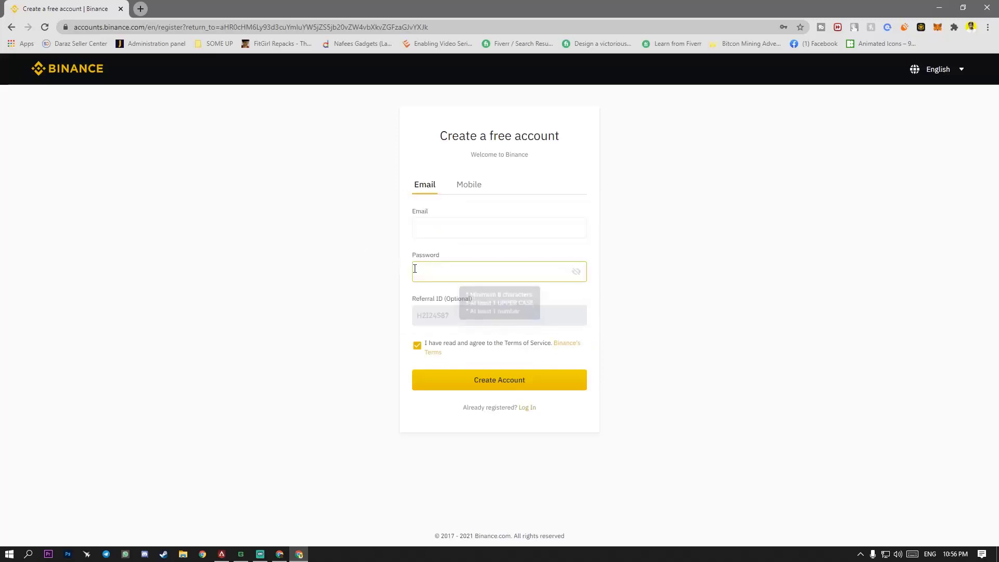
{"action": "left_click", "coordinate": [438, 299]}
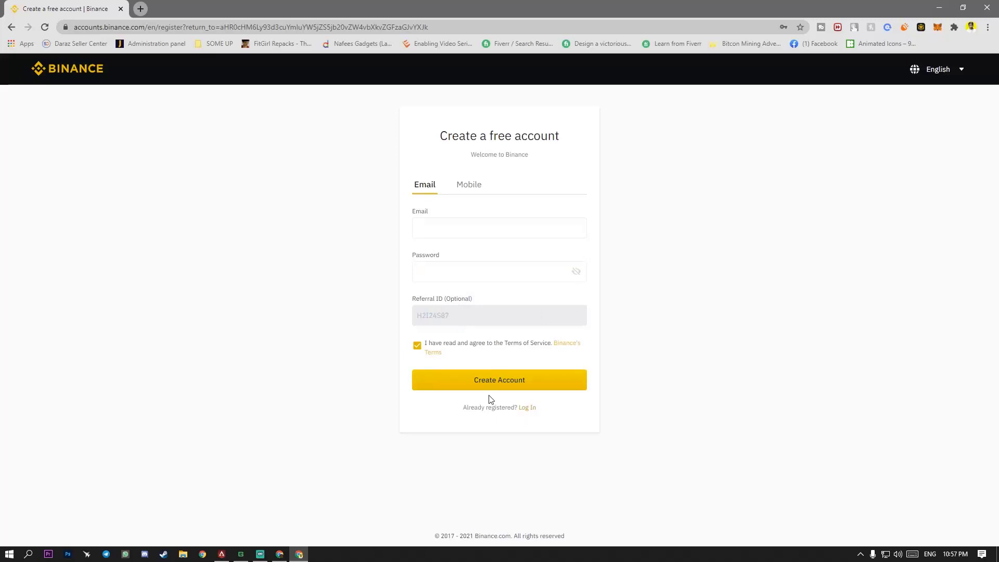
{"action": "left_click", "coordinate": [427, 267]}
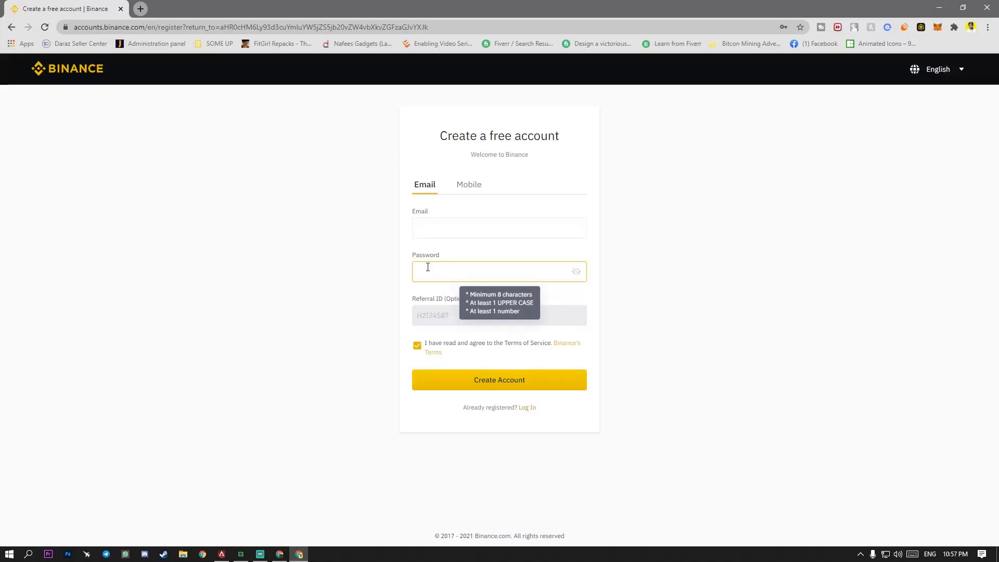
{"action": "left_click", "coordinate": [526, 408]}
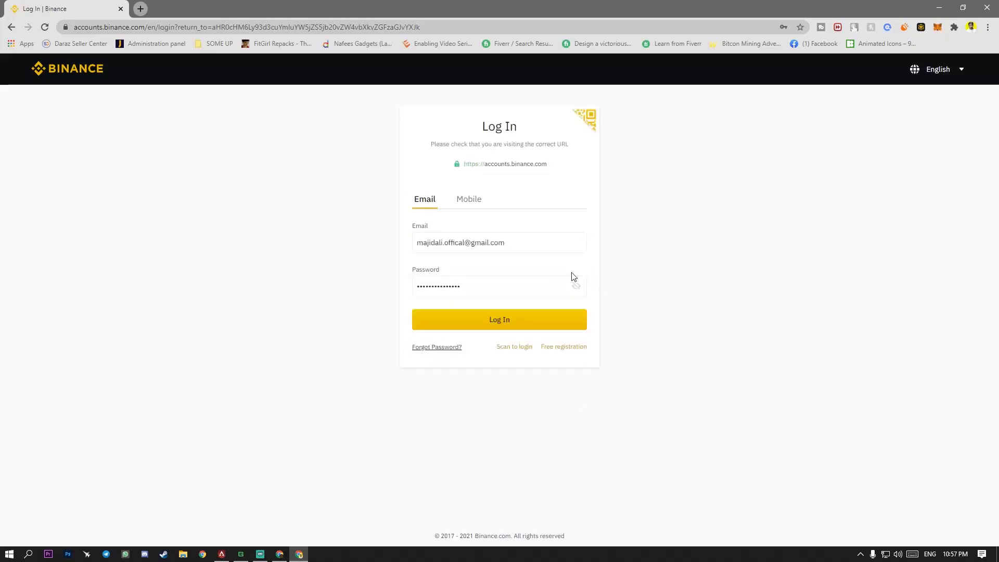
Log in with the prefilled account credentials, completing the slider puzzle and entering the requested phone verification code.
{"action": "left_click", "coordinate": [515, 322]}
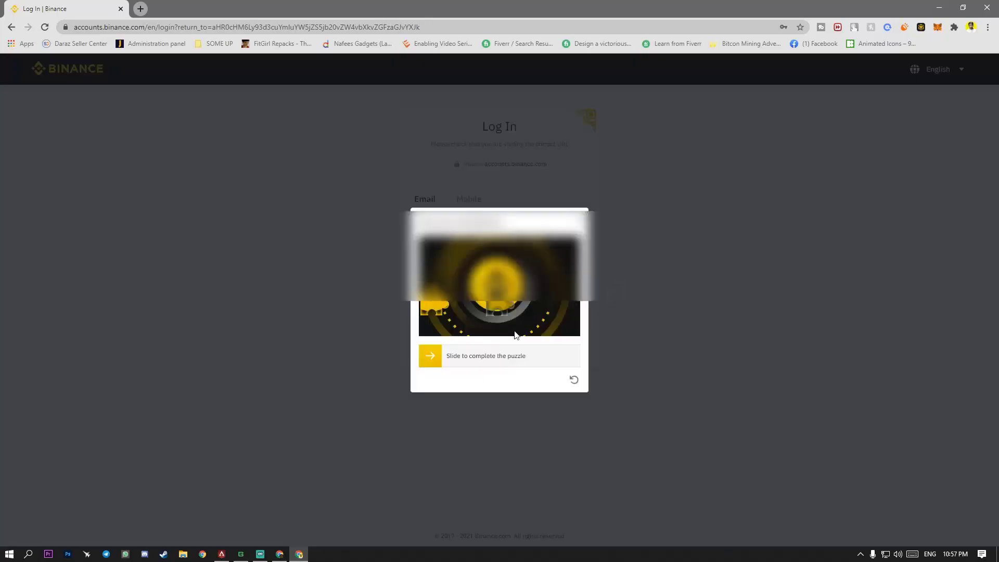
{"action": "left_click_drag", "start_coordinate": [433, 357], "coordinate": [496, 357]}
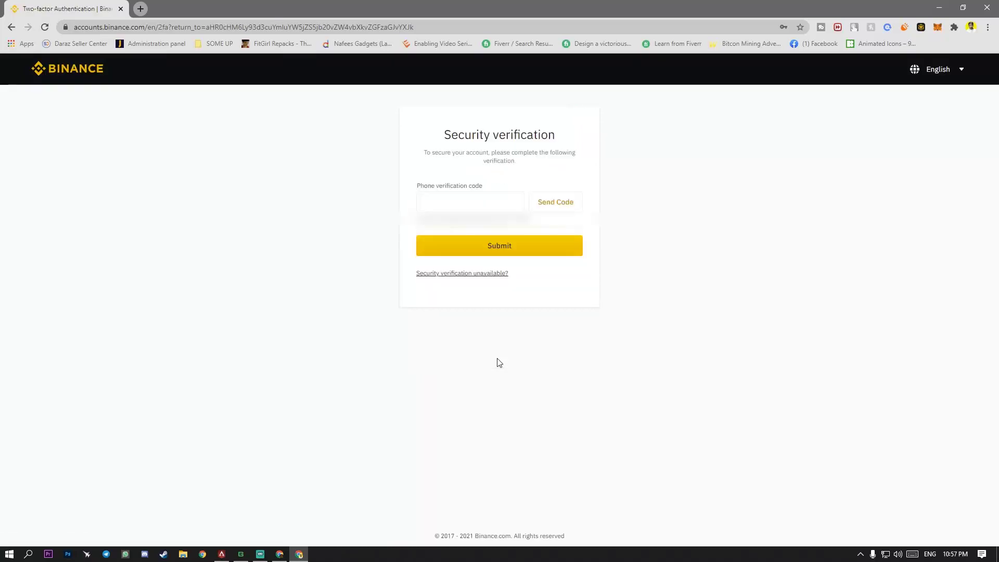
{"action": "left_click", "coordinate": [564, 205]}
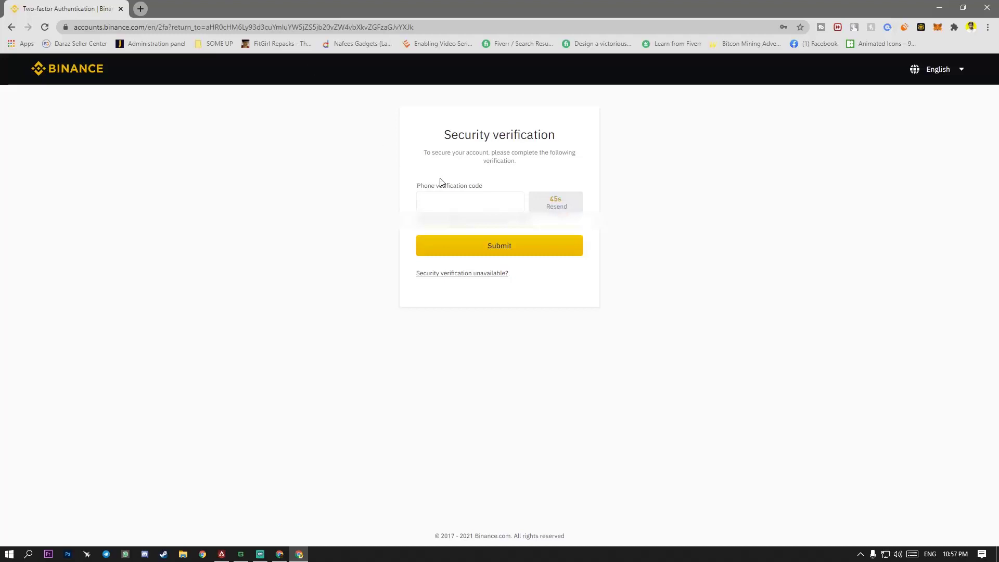
{"action": "left_click", "coordinate": [466, 204]}
{"action": "key", "text": "ctrl+v"}
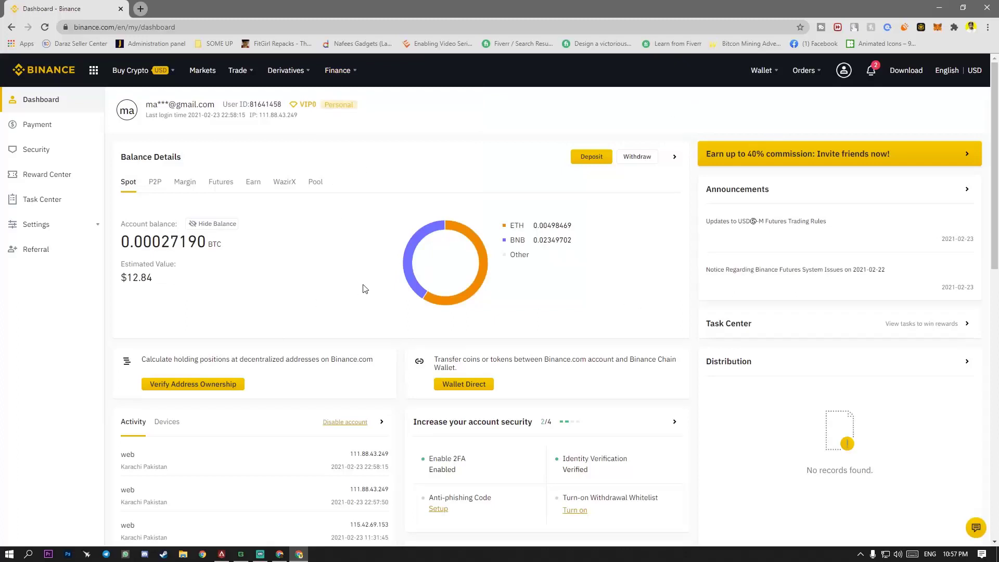
Open the account's basic info page and check the identity and address verification sections.
{"action": "mouse_move", "coordinate": [844, 71]}
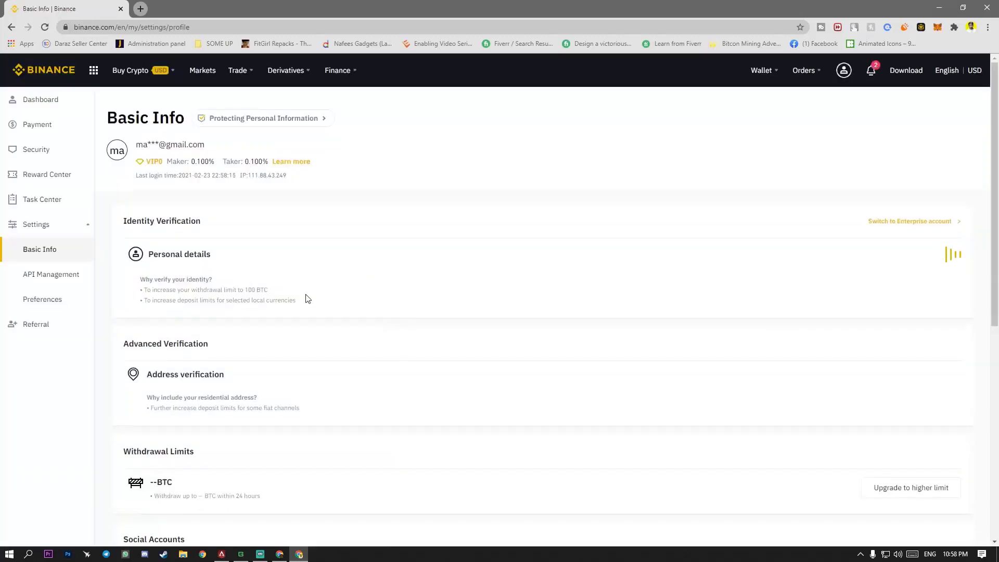
{"action": "scroll", "coordinate": [307, 298], "scroll_direction": "down", "scroll_amount": 1}
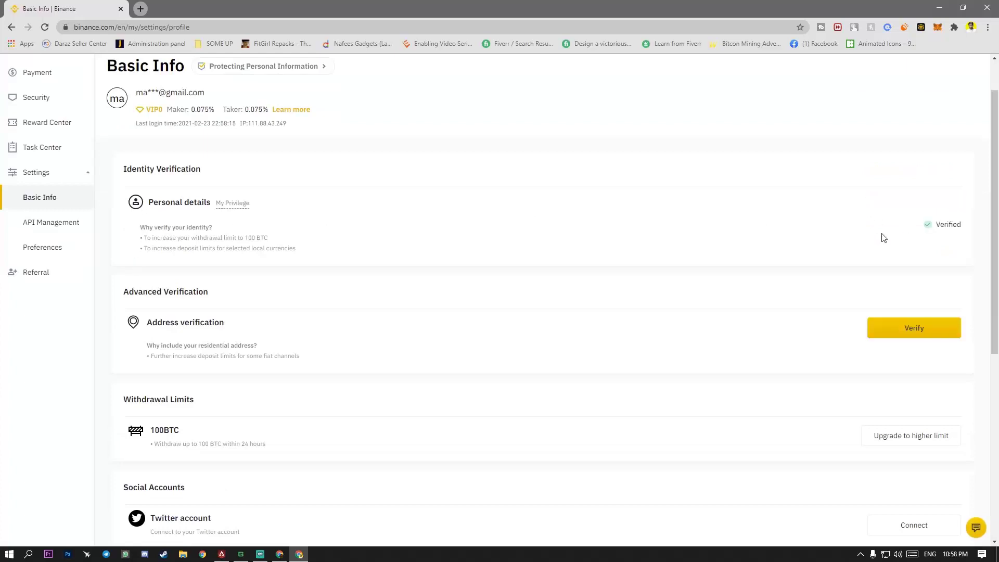
{"action": "scroll", "coordinate": [145, 288], "scroll_direction": "up", "scroll_amount": 1}
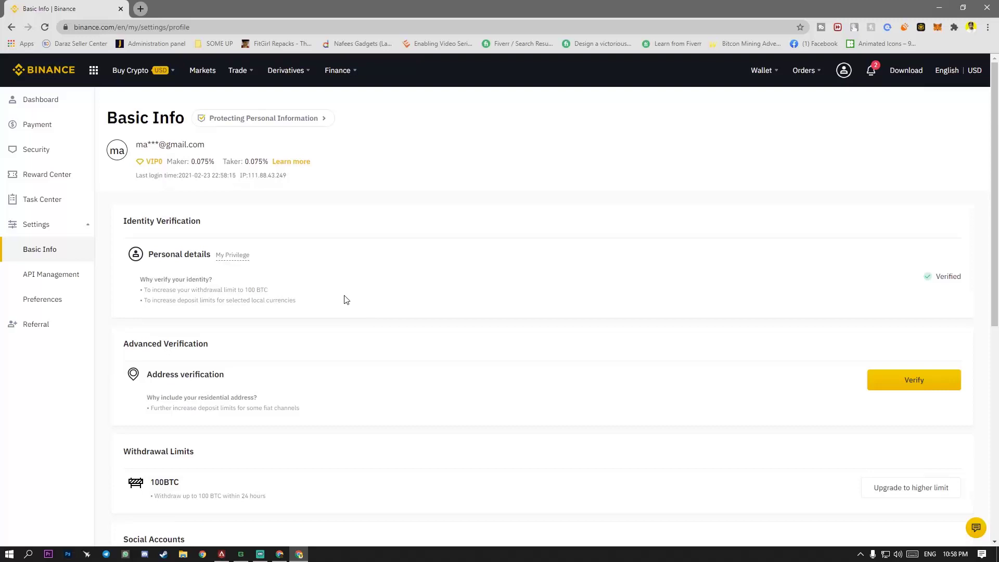
Return to the Binance home page and open the mining pool site from the finance services.
{"action": "left_click", "coordinate": [45, 73]}
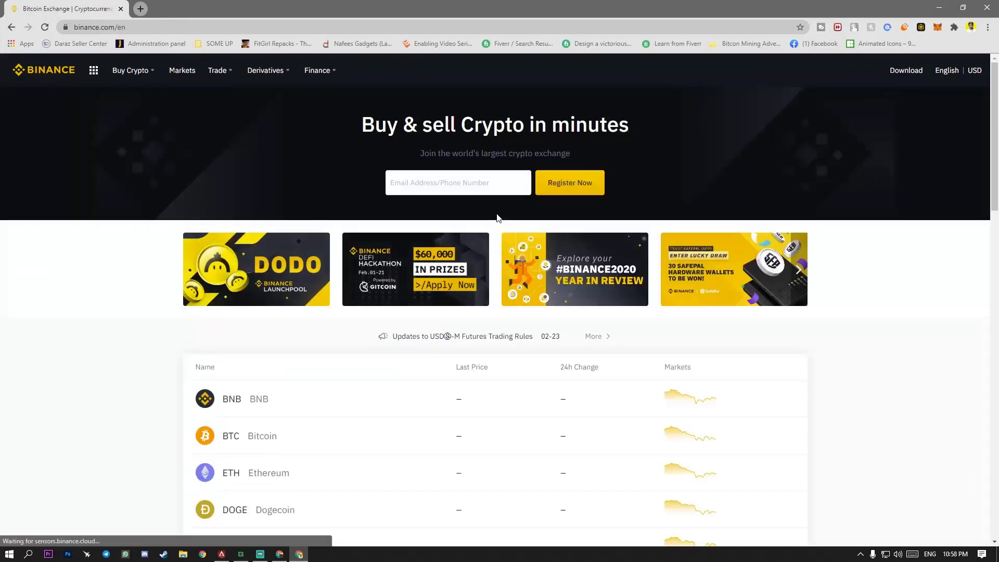
{"action": "mouse_move", "coordinate": [343, 76]}
{"action": "left_click", "coordinate": [364, 133]}
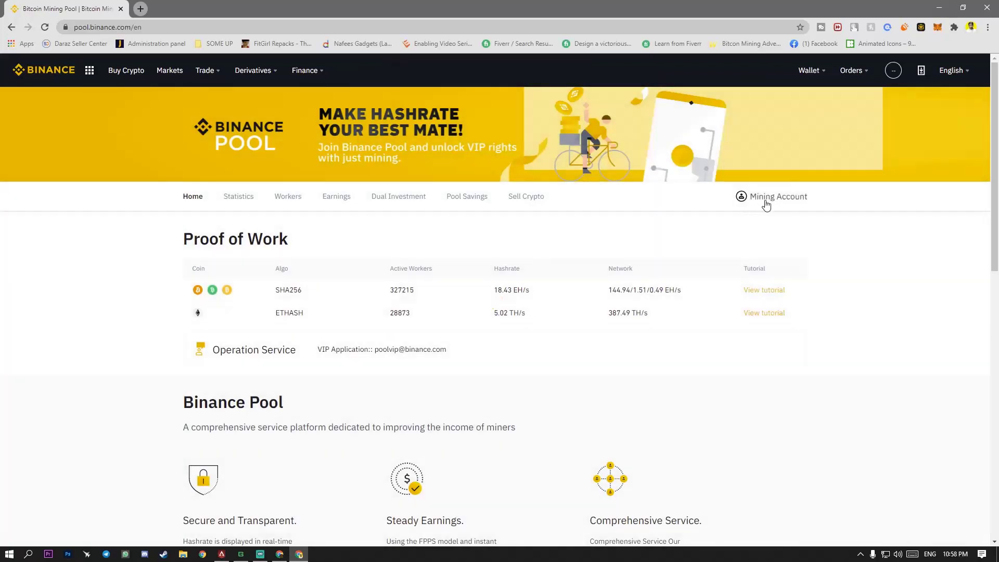
Switch the pool's mining algorithm to Ethash and open the mining account management page.
{"action": "mouse_move", "coordinate": [762, 200]}
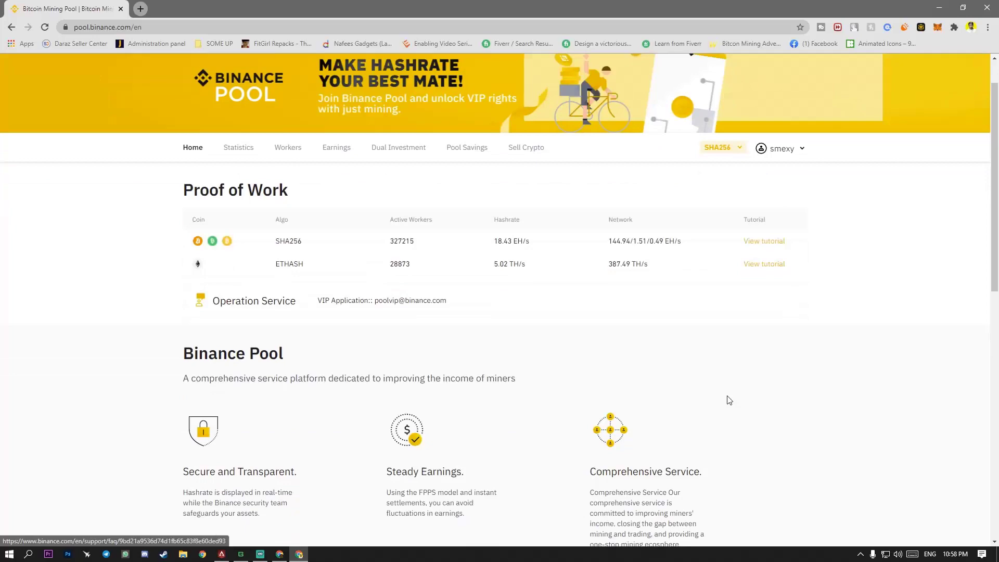
{"action": "left_click", "coordinate": [726, 263]}
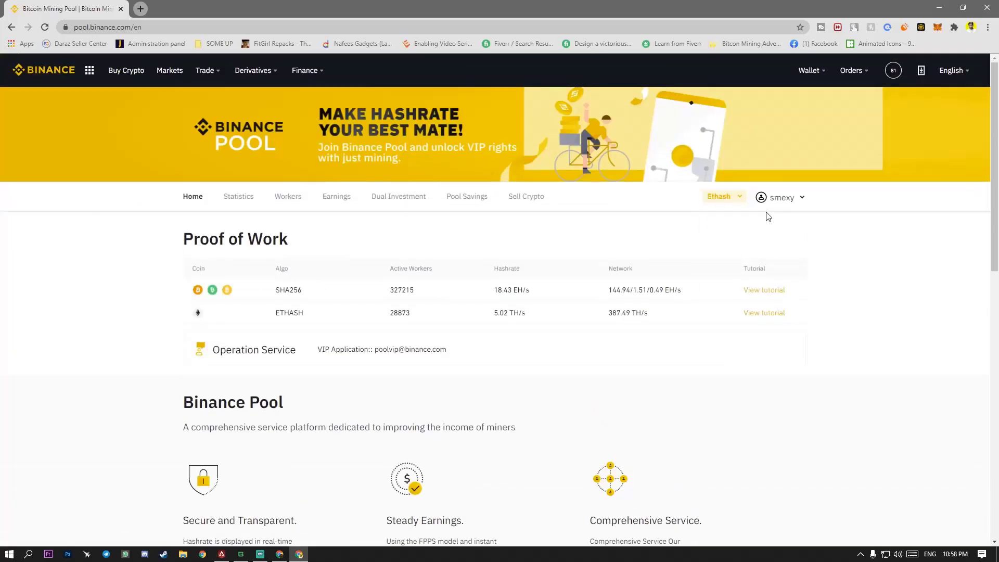
{"action": "left_click", "coordinate": [744, 284]}
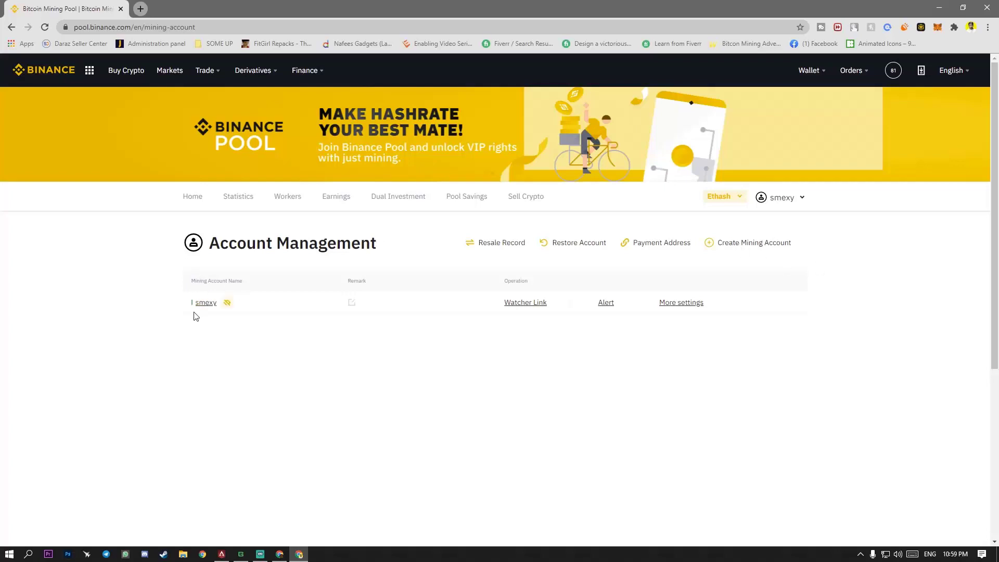
Open the pool statistics and examine the hashrate, workers, earnings and the hourly hashrate chart.
{"action": "left_click", "coordinate": [239, 197]}
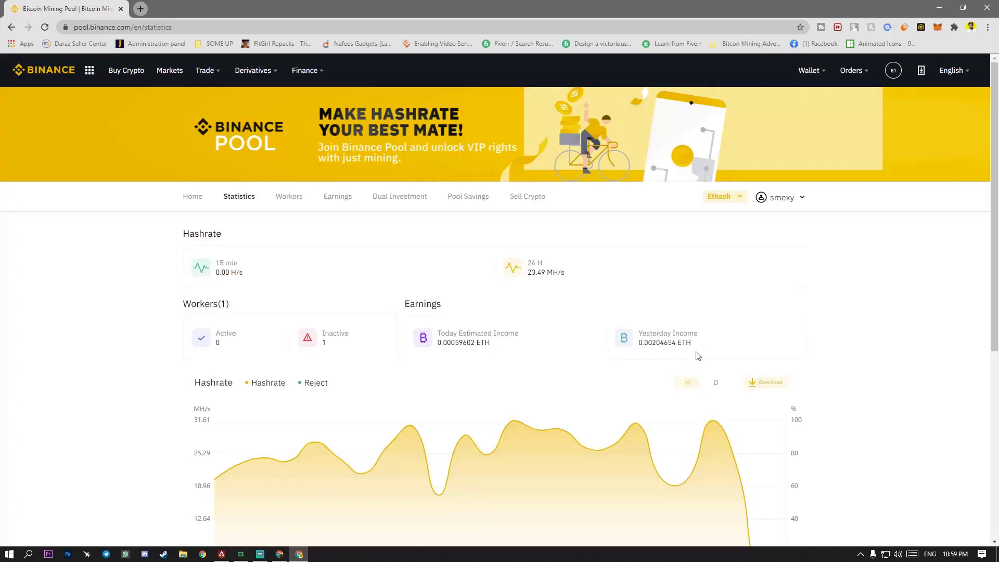
{"action": "scroll", "coordinate": [695, 359], "scroll_direction": "down", "scroll_amount": 4}
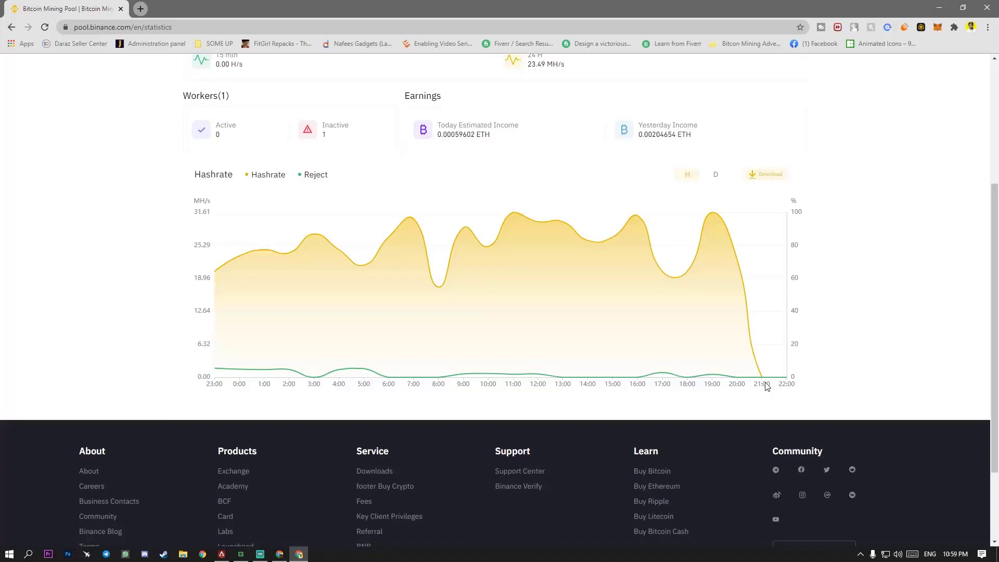
{"action": "scroll", "coordinate": [766, 385], "scroll_direction": "up", "scroll_amount": 2}
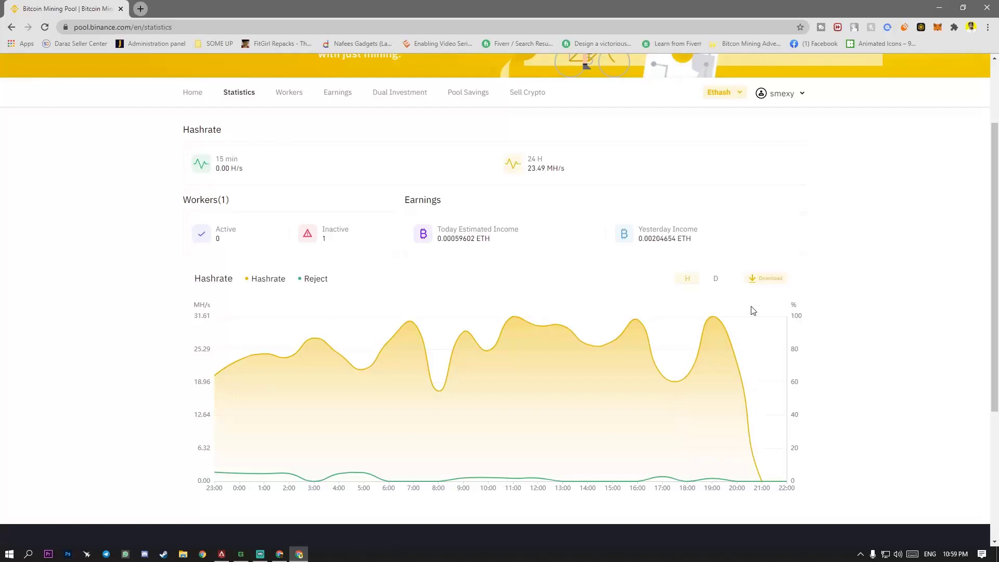
Review the mining account's earnings history and return to the account management page.
{"action": "left_click", "coordinate": [337, 93]}
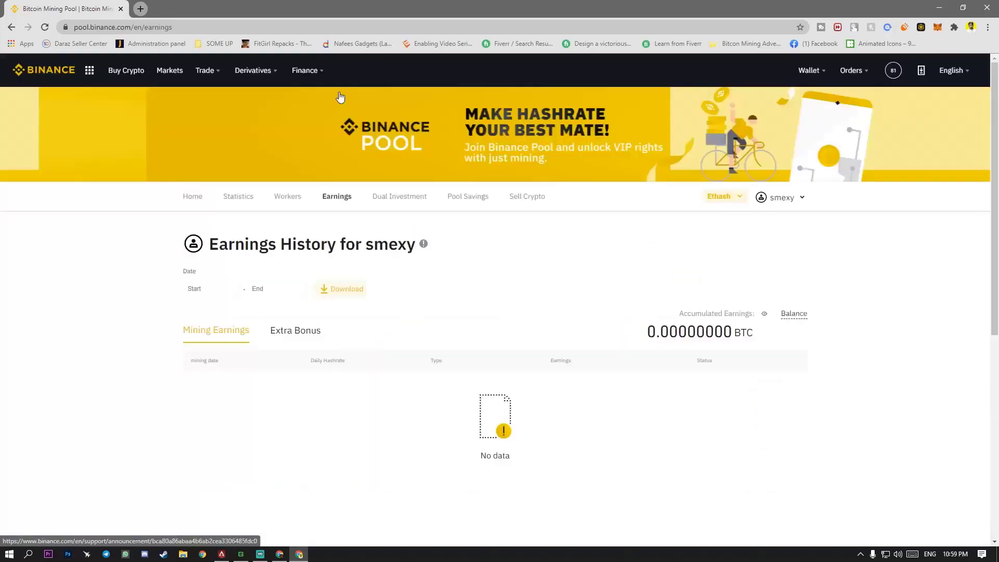
{"action": "scroll", "coordinate": [323, 332], "scroll_direction": "down", "scroll_amount": 2}
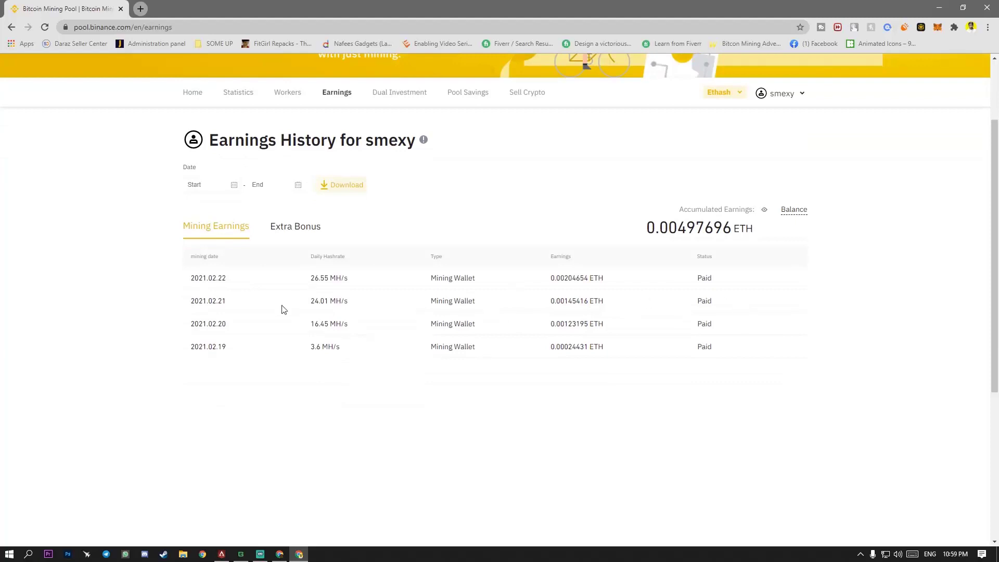
{"action": "scroll", "coordinate": [347, 217], "scroll_direction": "up", "scroll_amount": 2}
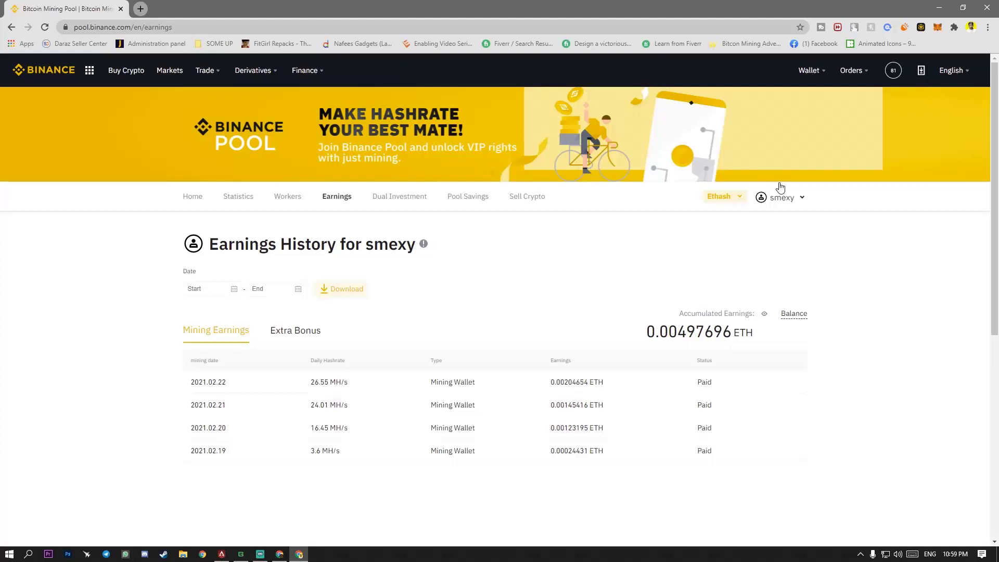
{"action": "mouse_move", "coordinate": [775, 197]}
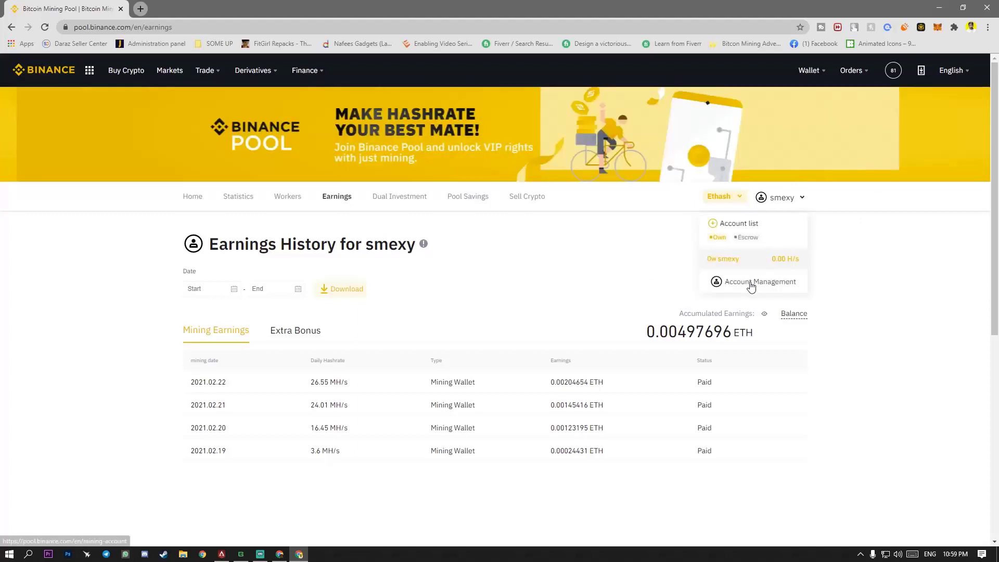
{"action": "left_click", "coordinate": [751, 285]}
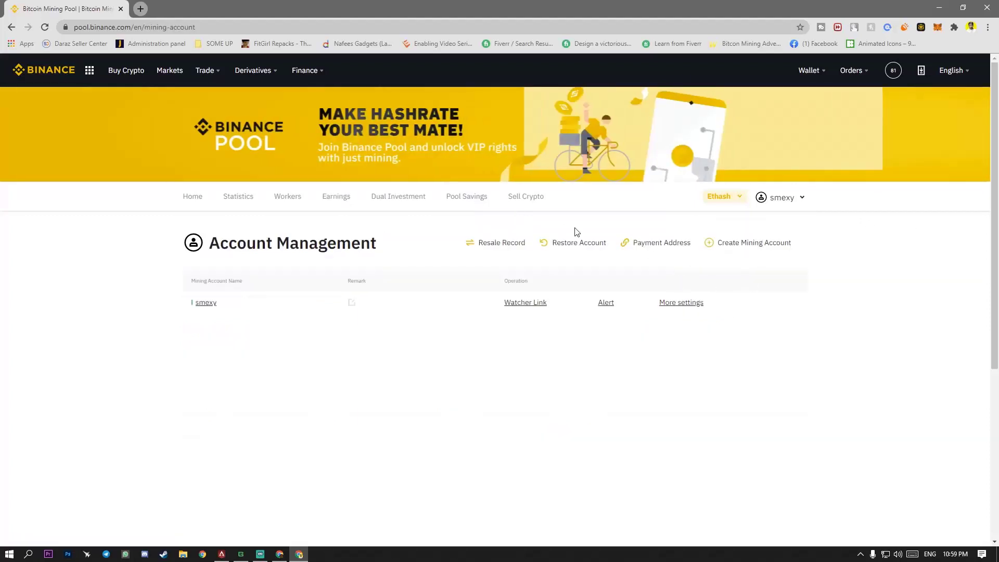
Open the PhoenixMiner website at phoenixminer.org in a new browser tab.
{"action": "left_click", "coordinate": [141, 10]}
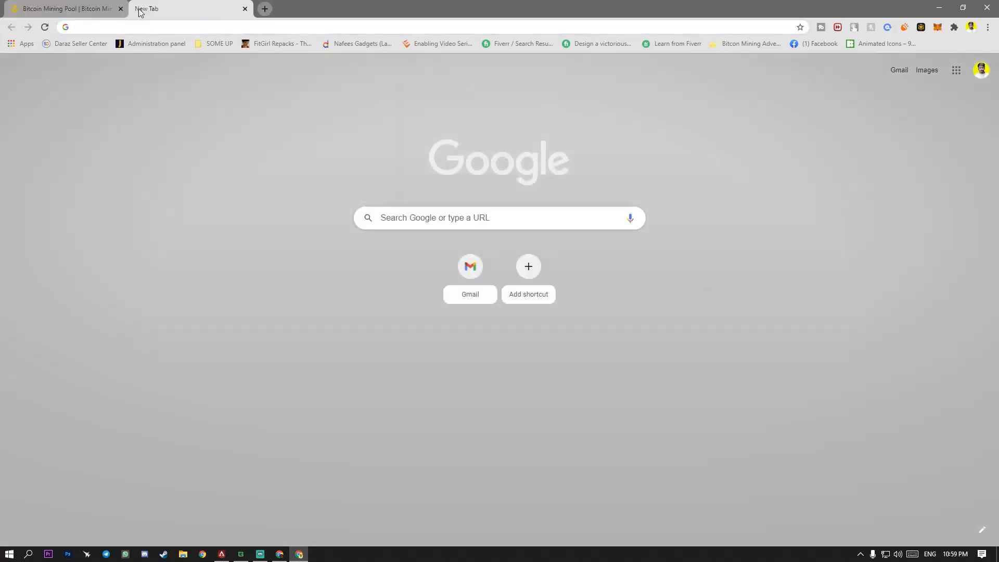
{"action": "type", "text": "phoenixminer.org"}
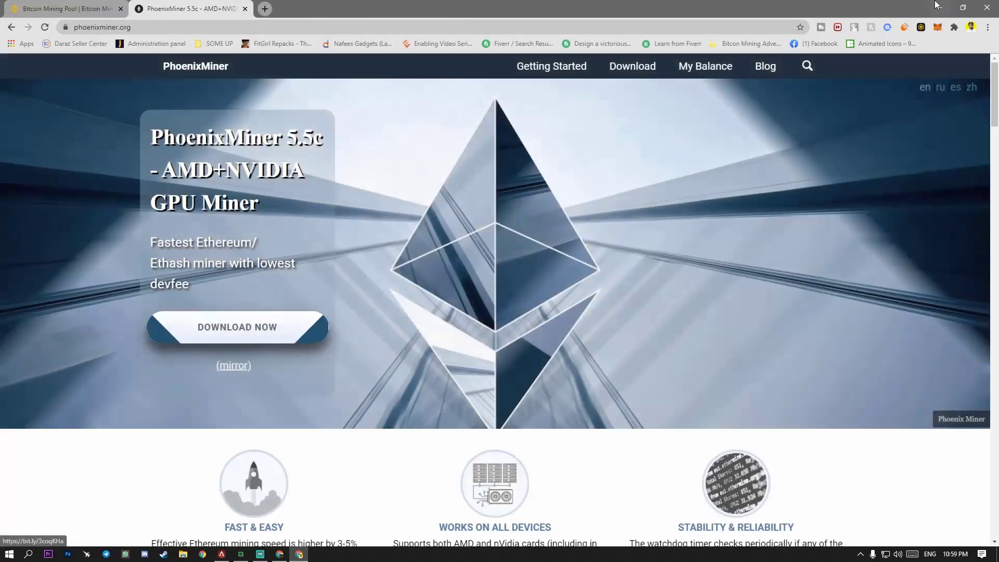
Minimize both browser windows and open the SSD 2 (E:) drive in File Explorer to locate the PhoenixMiner 5.5c archive.
{"action": "left_click", "coordinate": [939, 7]}
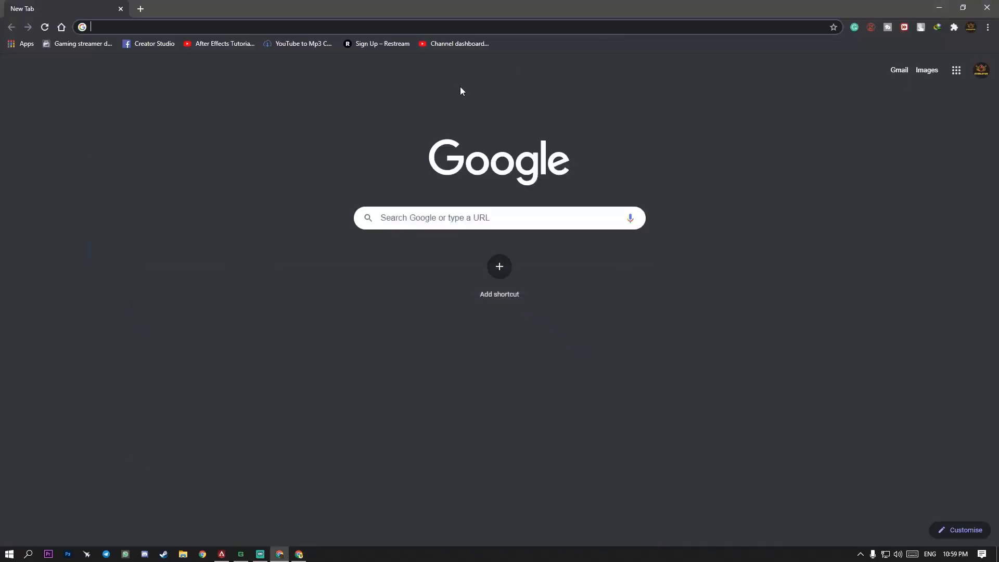
{"action": "left_click", "coordinate": [938, 7]}
{"action": "key", "text": "super+e"}
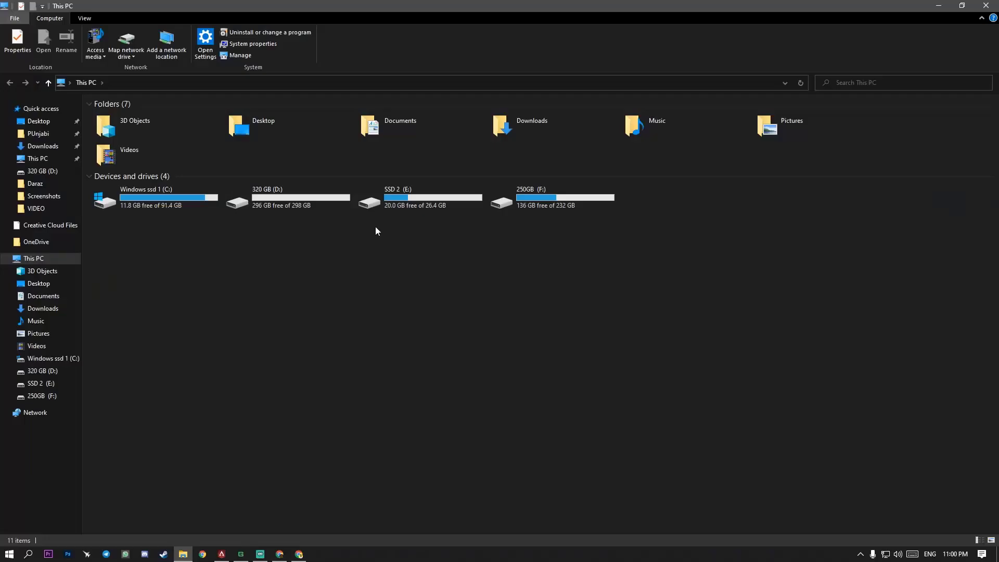
{"action": "double_click", "coordinate": [422, 197]}
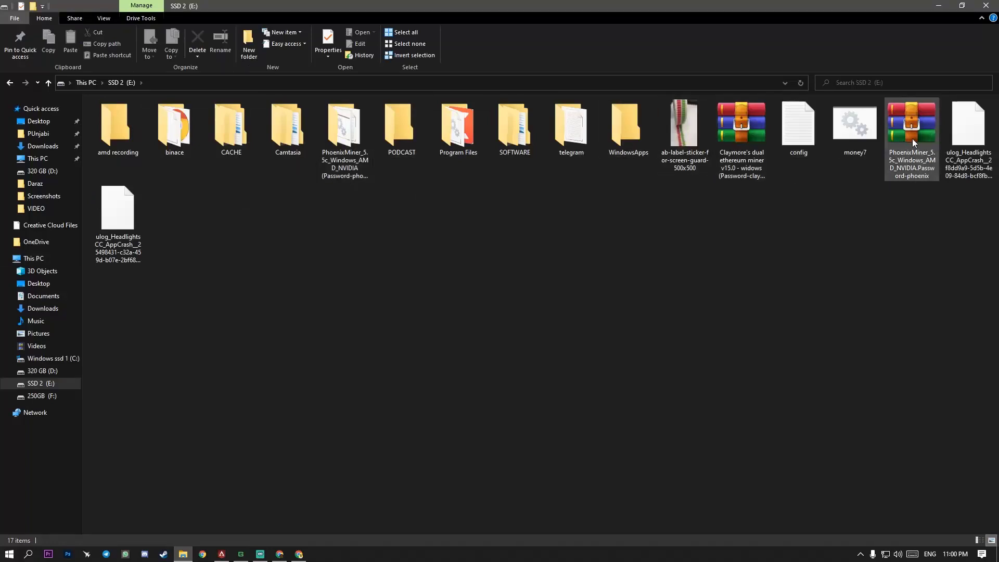
{"action": "mouse_move", "coordinate": [913, 137]}
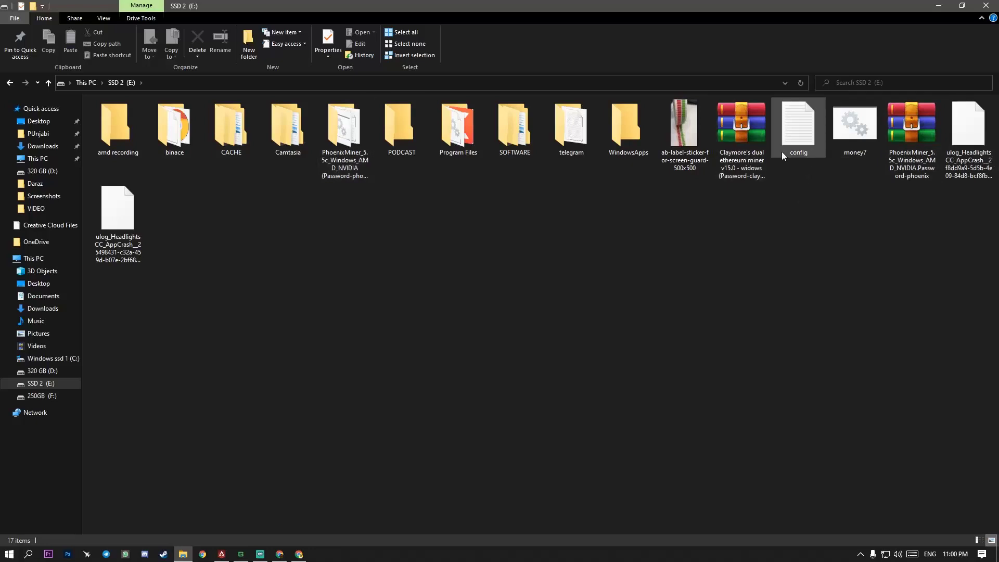
Look inside the PhoenixMiner 5.5c folder for the existing config text file and return to the SSD 2 (E:) drive.
{"action": "double_click", "coordinate": [348, 142]}
{"action": "scroll", "coordinate": [111, 214], "scroll_direction": "down", "scroll_amount": 15}
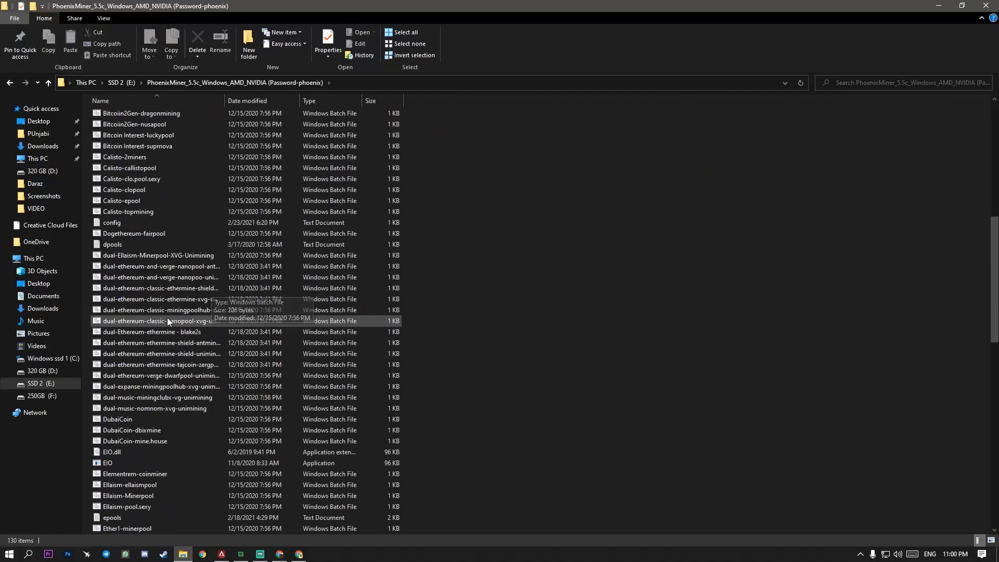
{"action": "scroll", "coordinate": [118, 234], "scroll_direction": "up", "scroll_amount": 3}
{"action": "left_click", "coordinate": [118, 213]}
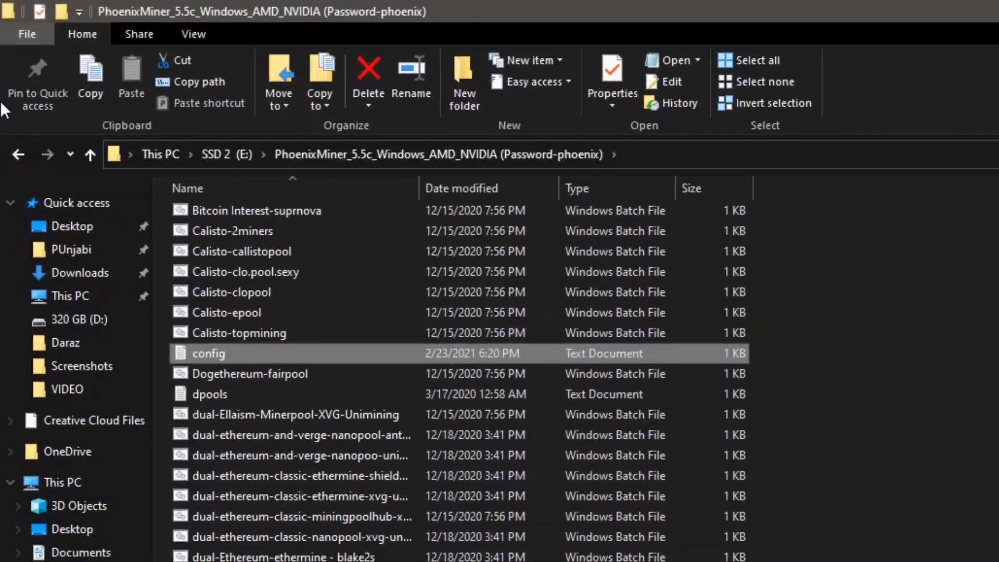
{"action": "left_click", "coordinate": [19, 154]}
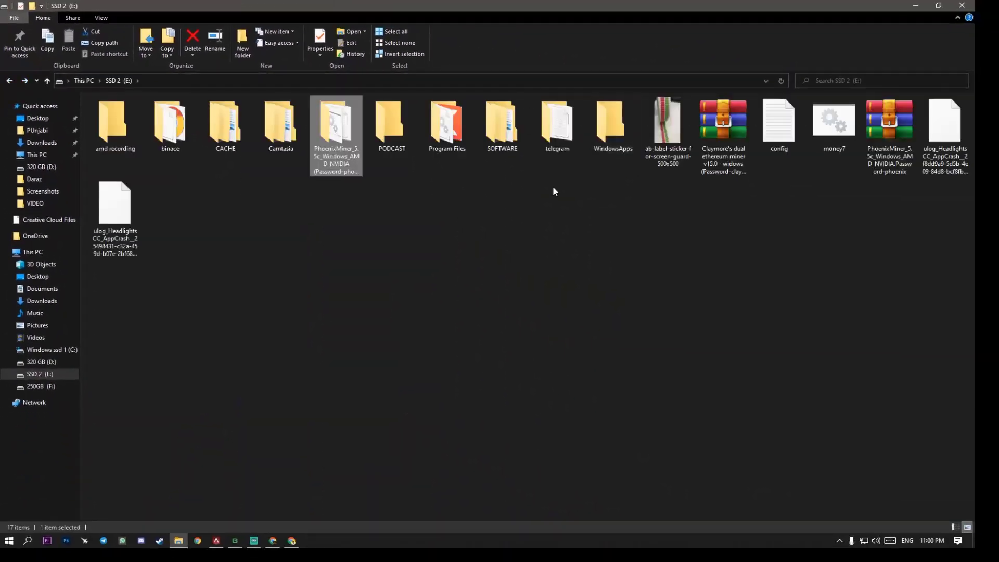
Open the config file stored on the SSD 2 (E:) drive in Notepad and select the value of its -worker line.
{"action": "left_click", "coordinate": [805, 134]}
{"action": "double_click", "coordinate": [805, 134]}
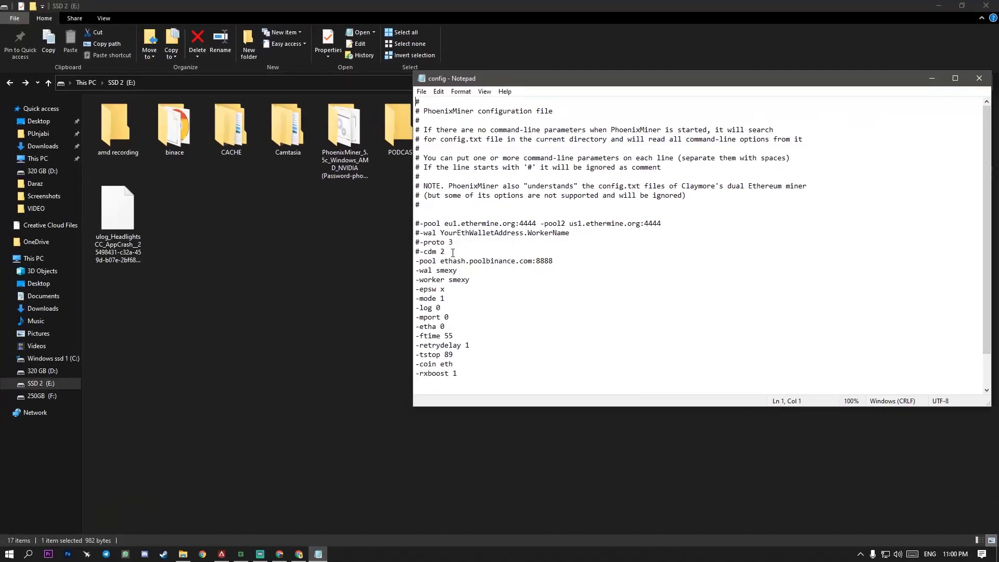
{"action": "double_click", "coordinate": [459, 279]}
Switch to the Binance Pool account management page in the browser and find the mining account name for the miner configuration.
{"action": "mouse_move", "coordinate": [299, 554]}
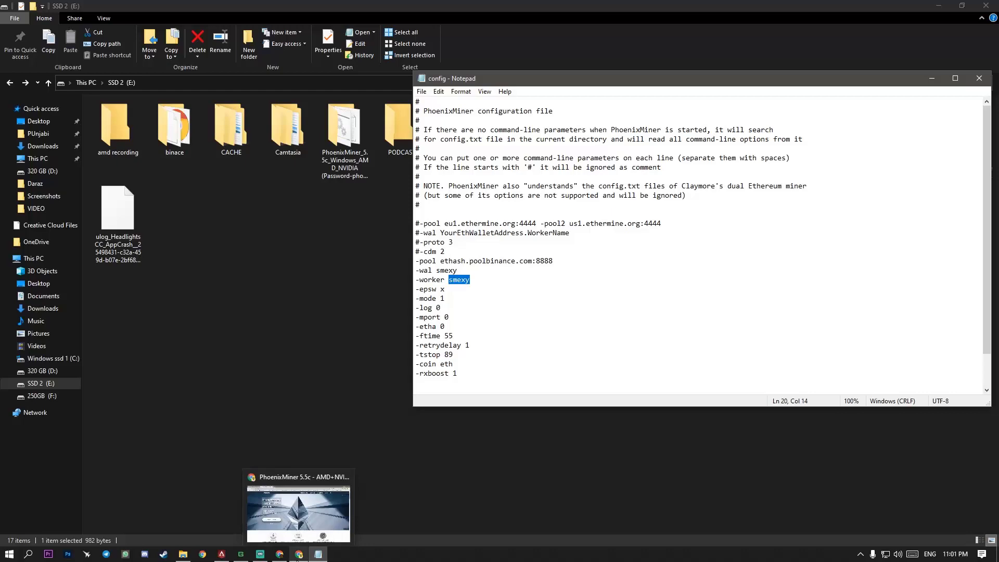
{"action": "left_click", "coordinate": [299, 512]}
{"action": "left_click", "coordinate": [78, 9]}
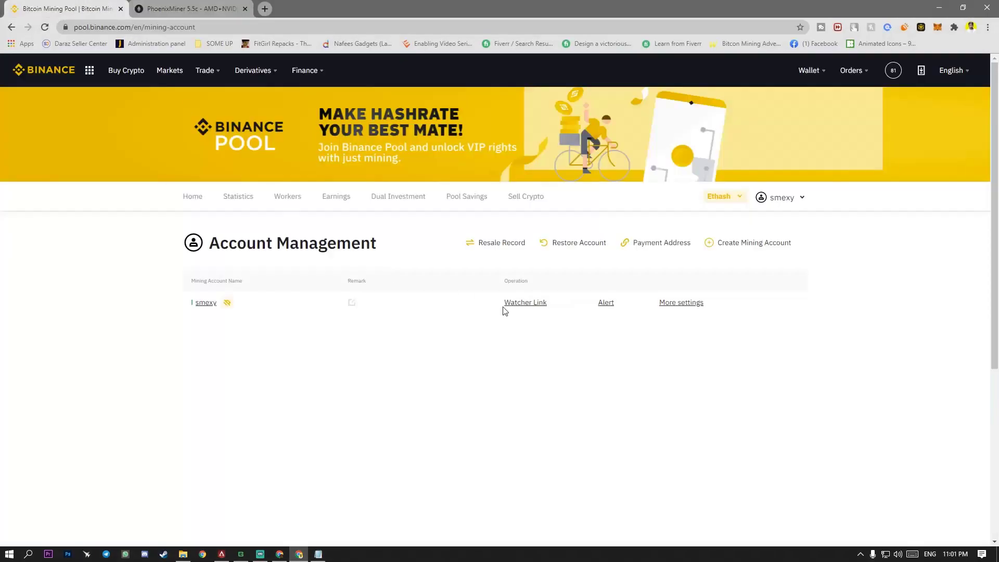
{"action": "mouse_move", "coordinate": [780, 209]}
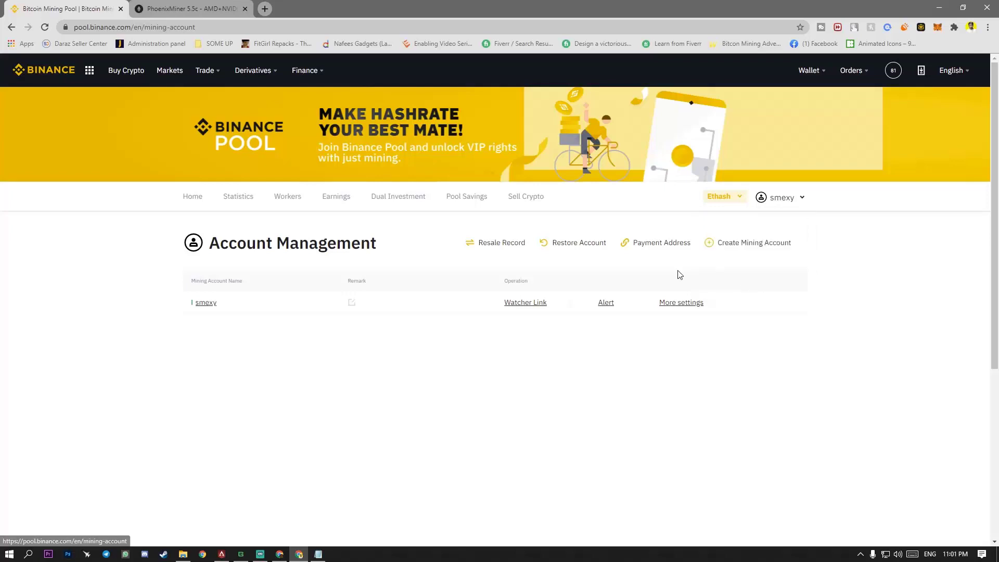
{"action": "mouse_move", "coordinate": [191, 314]}
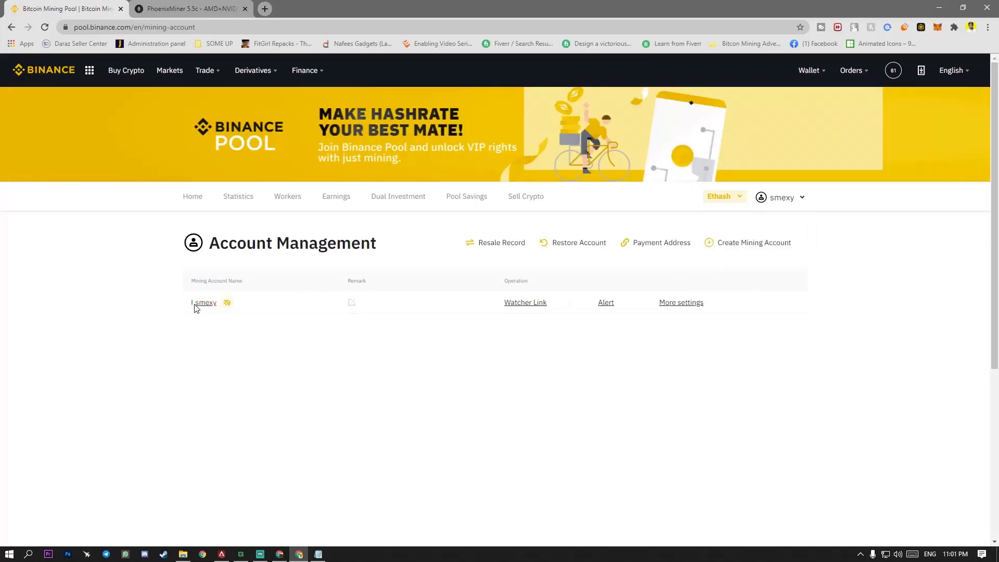
{"action": "left_click_drag", "start_coordinate": [218, 303], "coordinate": [203, 308]}
Check the -wal and -worker values in the config file against the mining account name, then save and close the file.
{"action": "left_click", "coordinate": [317, 555]}
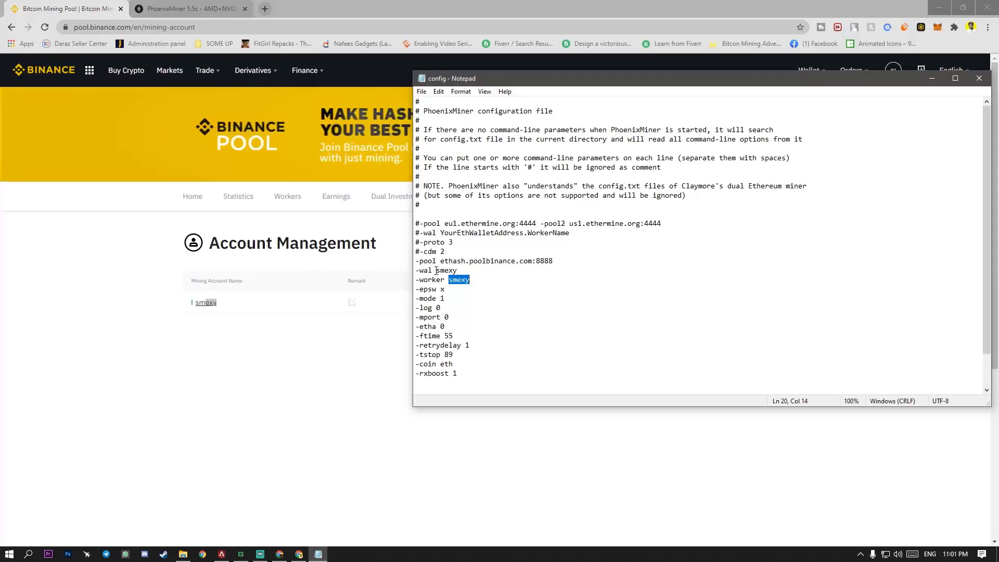
{"action": "left_click_drag", "start_coordinate": [436, 270], "coordinate": [464, 270]}
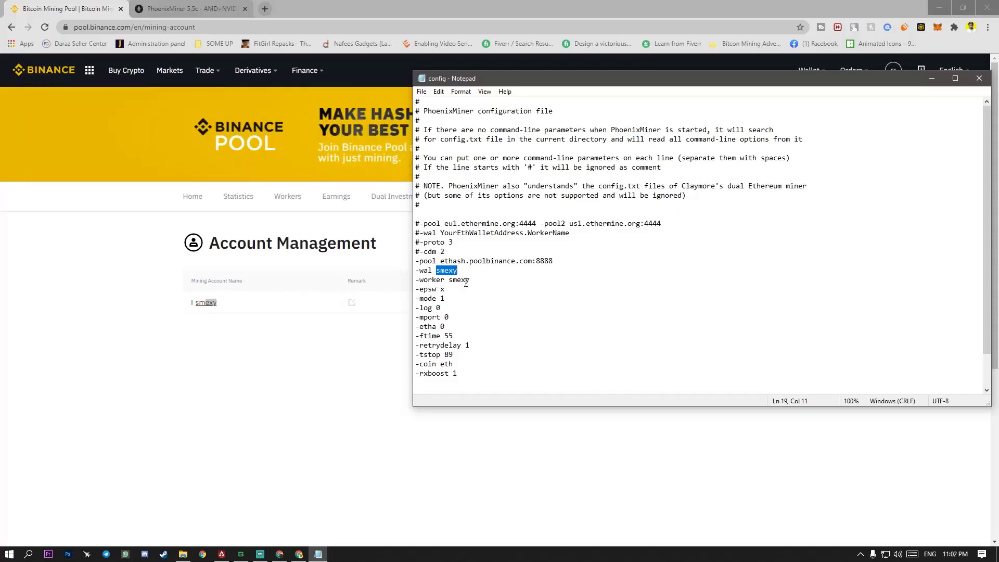
{"action": "left_click_drag", "start_coordinate": [450, 280], "coordinate": [471, 280]}
{"action": "left_click", "coordinate": [422, 92]}
{"action": "left_click", "coordinate": [441, 137]}
{"action": "left_click", "coordinate": [978, 78]}
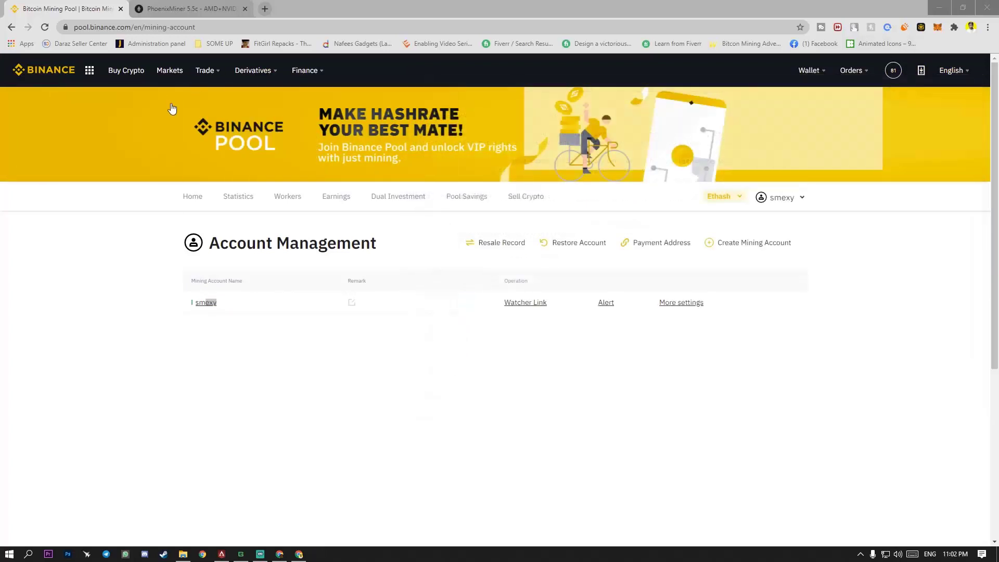
Copy the config file from the SSD 2 (E:) drive into the PhoenixMiner 5.5c folder, replacing the existing config.txt.
{"action": "left_click", "coordinate": [183, 553]}
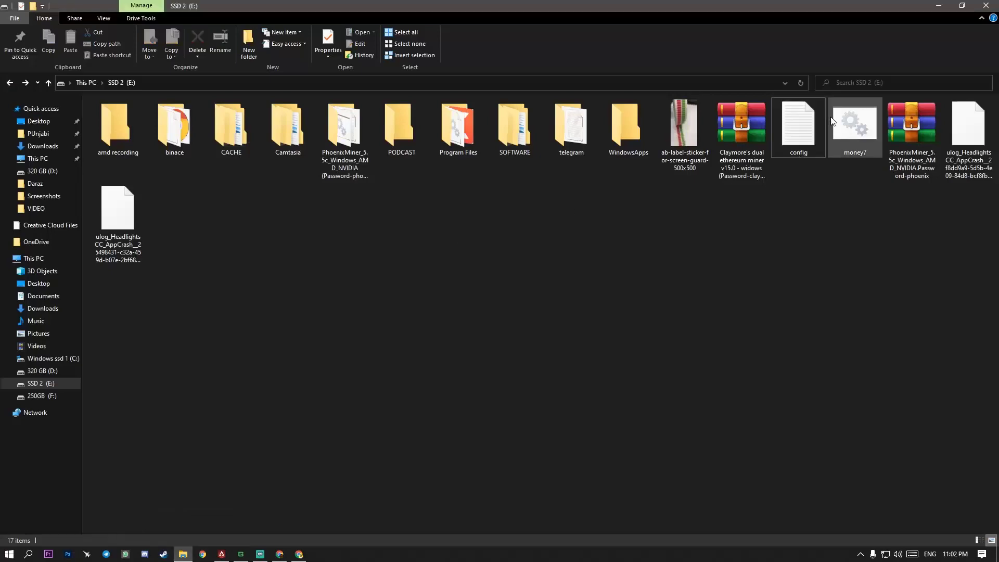
{"action": "right_click", "coordinate": [796, 122]}
{"action": "left_click", "coordinate": [818, 297]}
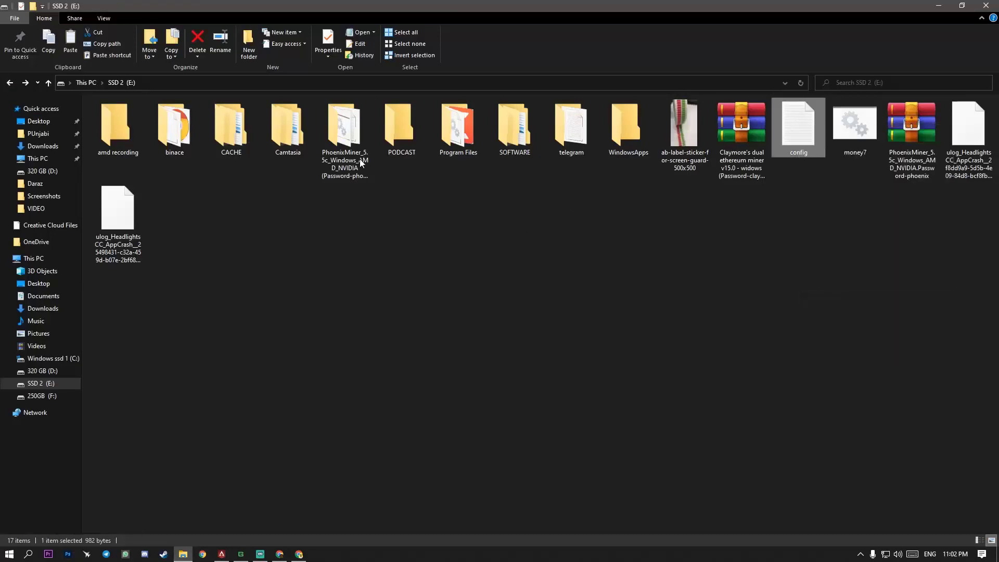
{"action": "double_click", "coordinate": [361, 163]}
{"action": "right_click", "coordinate": [517, 200]}
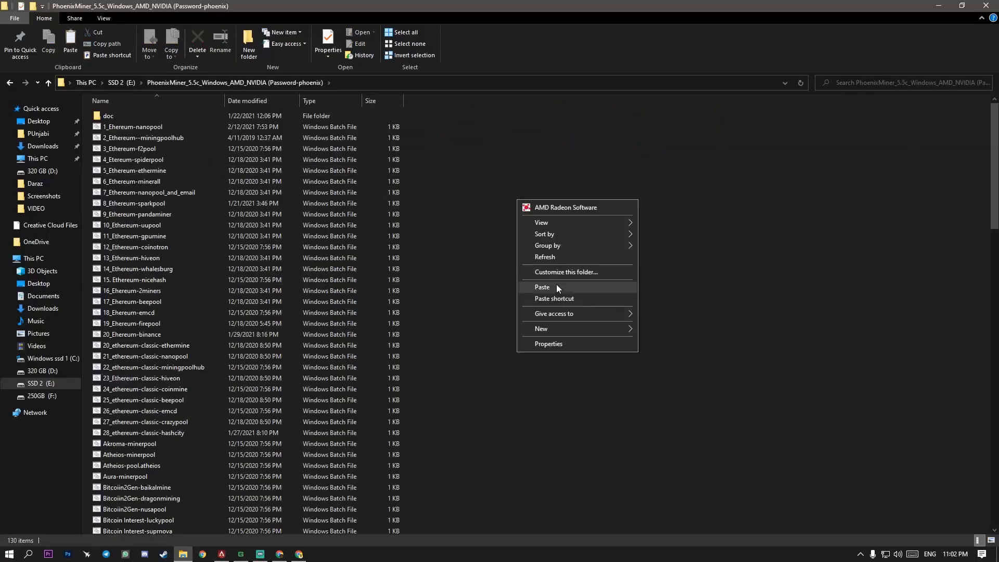
{"action": "left_click", "coordinate": [557, 284]}
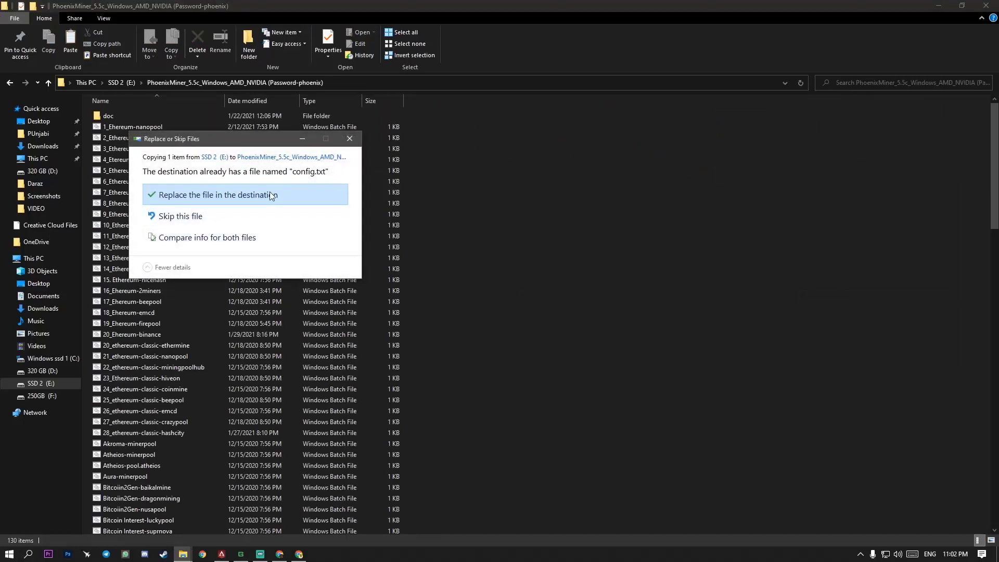
{"action": "left_click", "coordinate": [213, 202]}
Find the PhoenixMiner application in the miner folder and launch it to start mining.
{"action": "scroll", "coordinate": [226, 283], "scroll_direction": "down", "scroll_amount": 9}
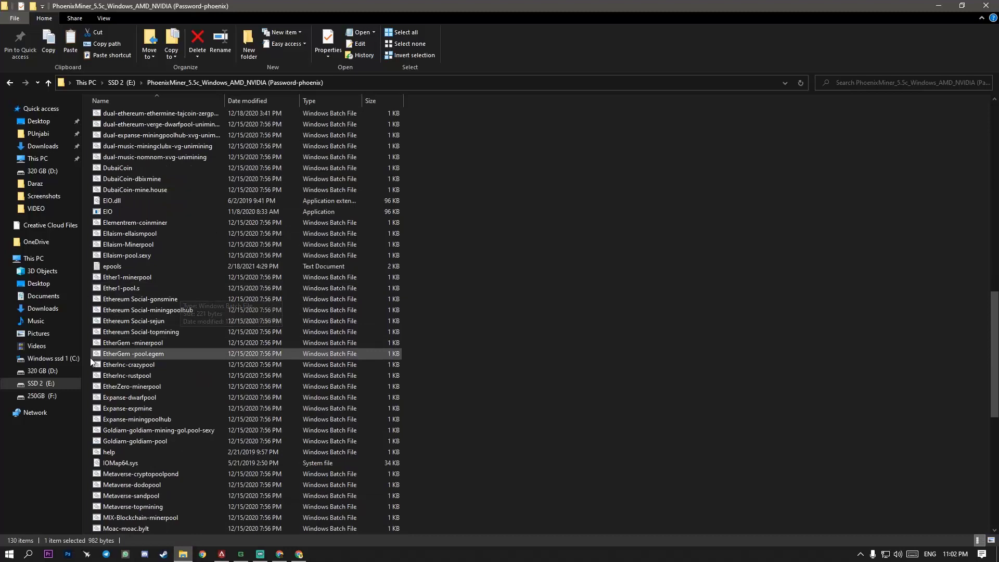
{"action": "scroll", "coordinate": [132, 261], "scroll_direction": "down", "scroll_amount": 11}
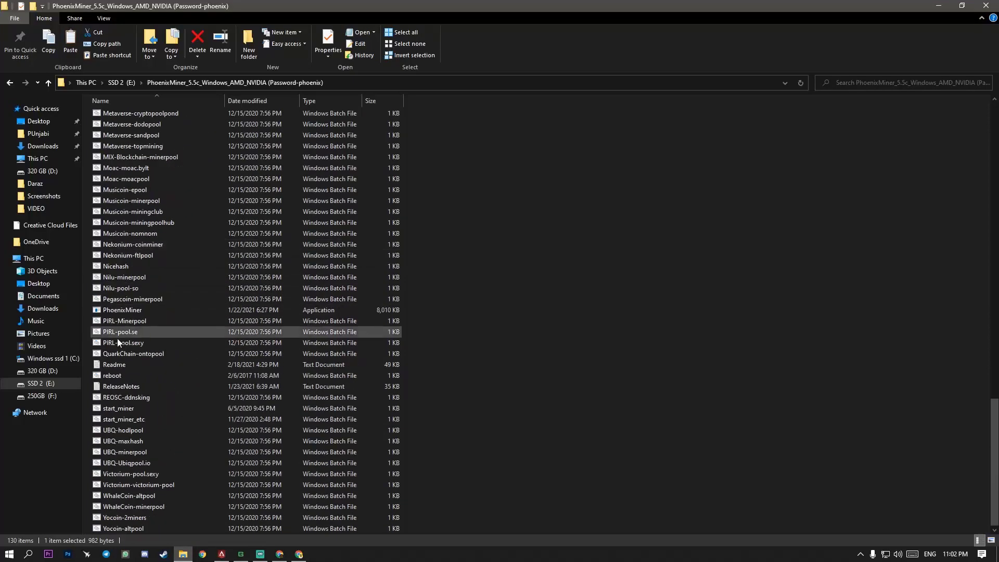
{"action": "right_click", "coordinate": [108, 310]}
{"action": "left_click", "coordinate": [149, 66]}
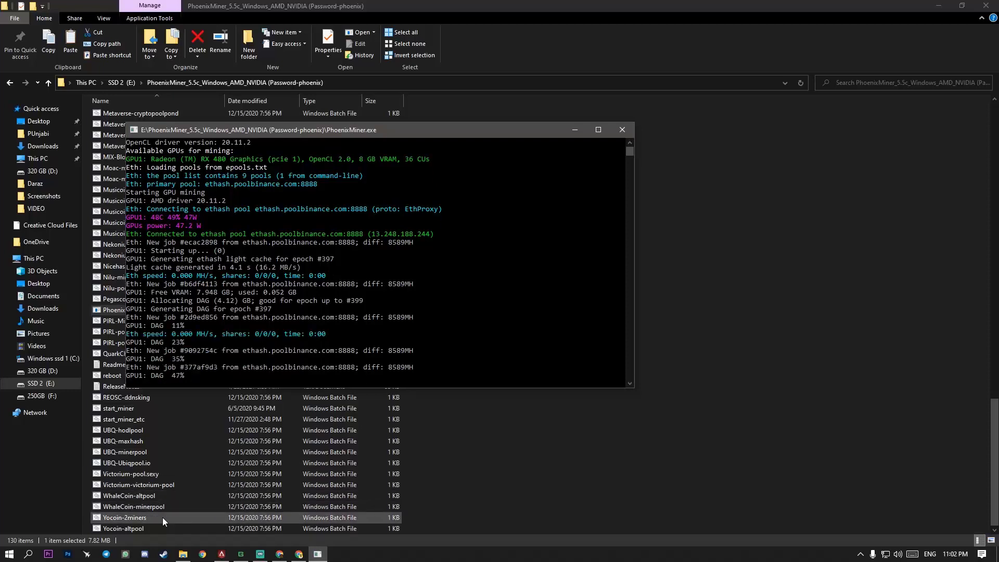
Bring up MSI Afterburner and place it beside the miner console to monitor the GPU temperature, clocks and fan speed.
{"action": "left_click", "coordinate": [860, 553]}
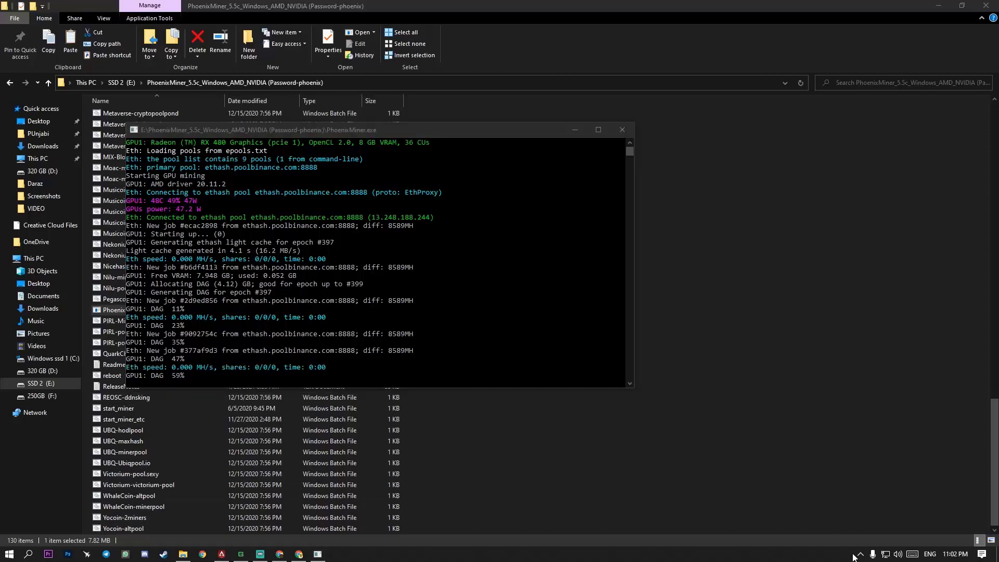
{"action": "left_click", "coordinate": [860, 517]}
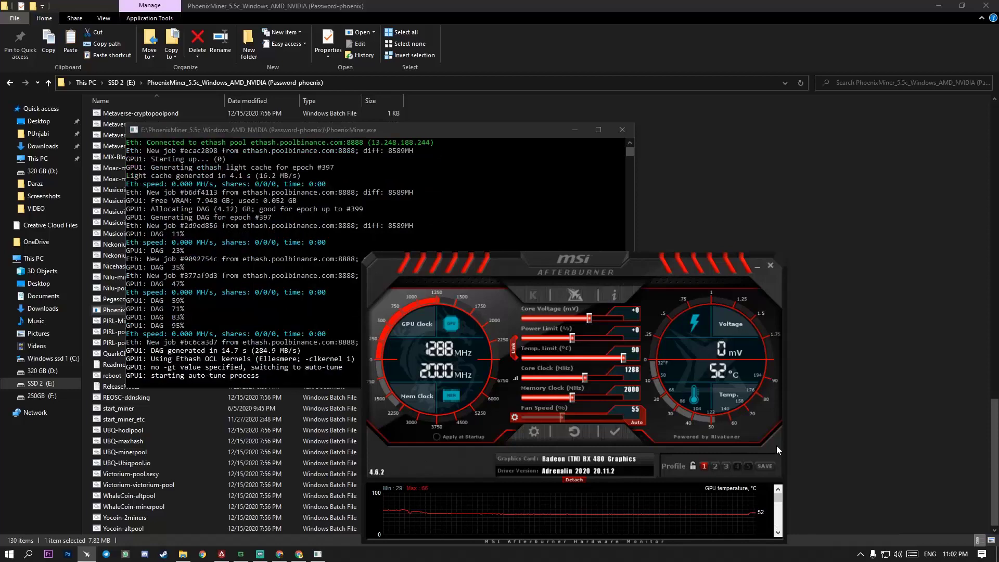
{"action": "left_click_drag", "start_coordinate": [579, 262], "coordinate": [729, 104]}
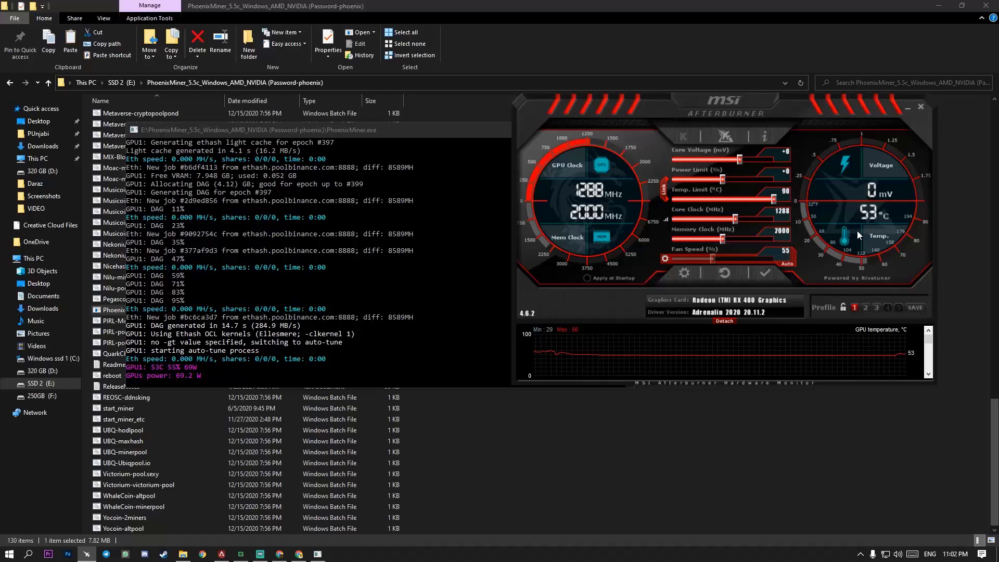
Close the PhoenixMiner console and open the Binance Pool statistics page in the browser.
{"action": "left_click", "coordinate": [629, 133]}
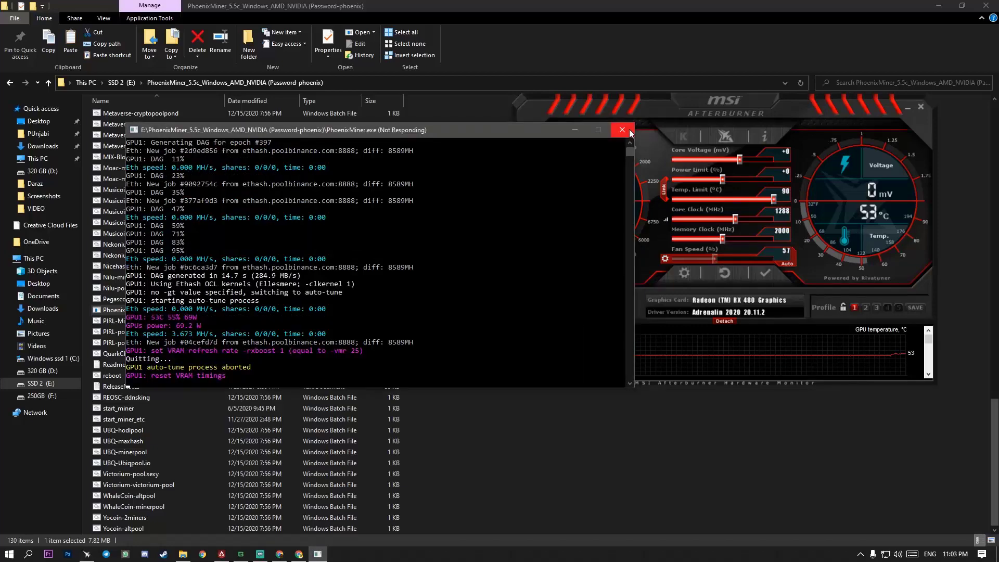
{"action": "key", "text": "alt+Tab"}
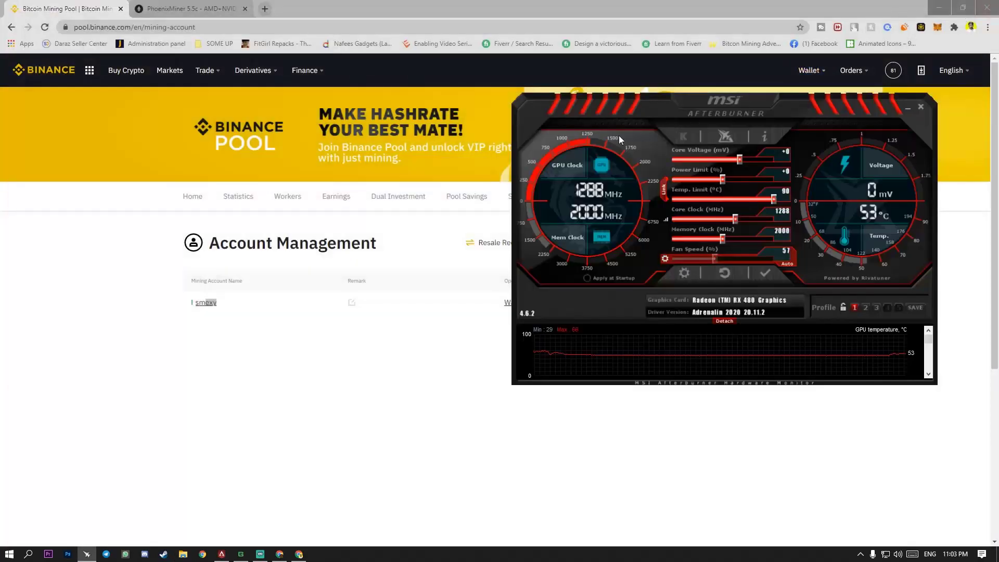
{"action": "left_click", "coordinate": [442, 383]}
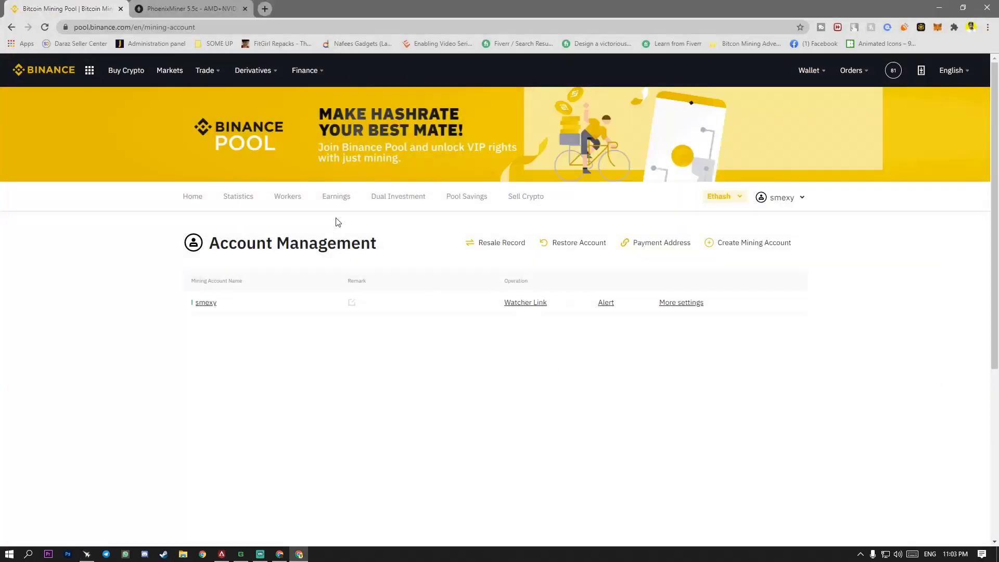
{"action": "left_click", "coordinate": [238, 196]}
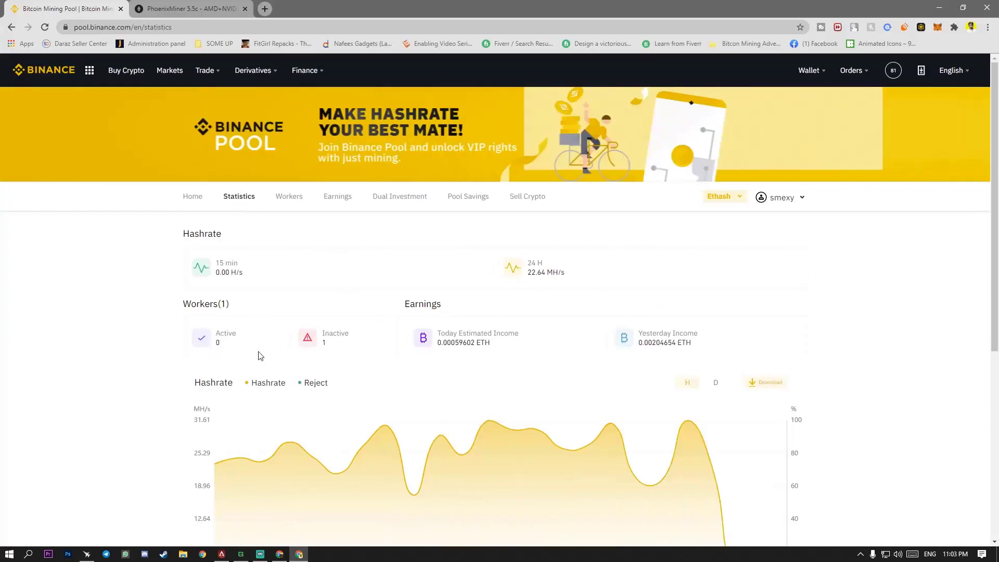
{"action": "scroll", "coordinate": [624, 372], "scroll_direction": "down", "scroll_amount": 1}
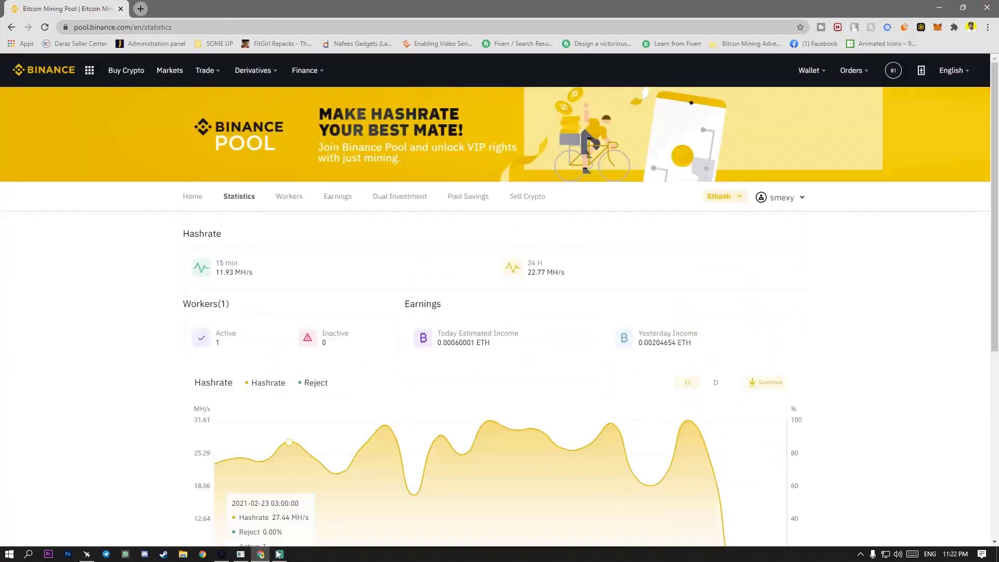
Go to the Binance Pool home page and reopen the Ethash statistics to examine the hashrate, active workers and estimated earnings.
{"action": "mouse_move", "coordinate": [241, 554]}
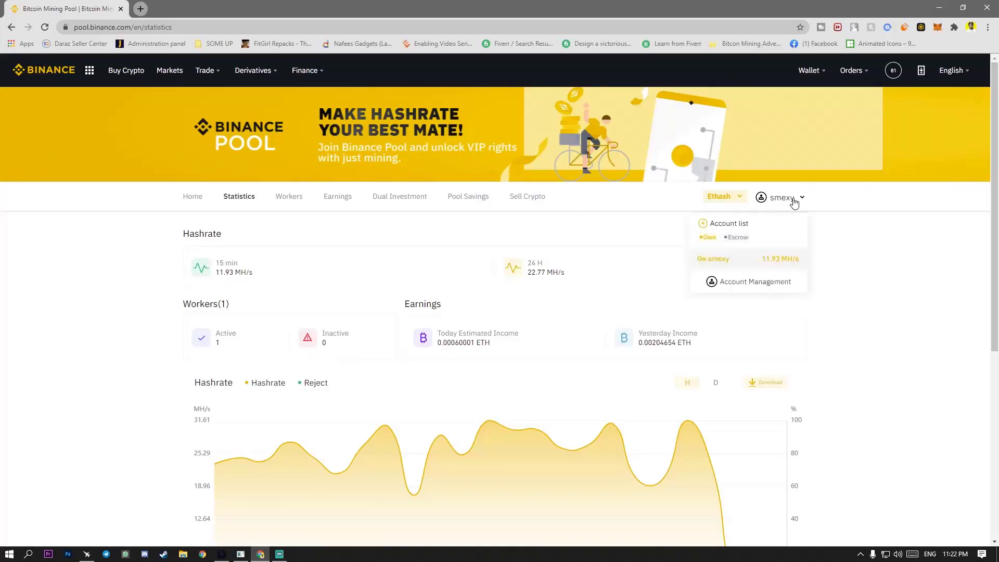
{"action": "mouse_move", "coordinate": [305, 71]}
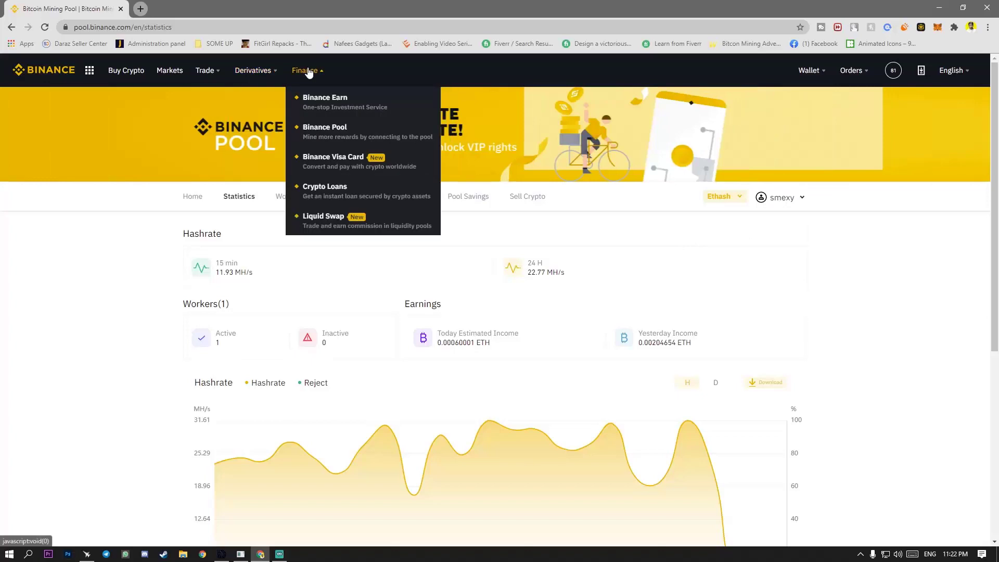
{"action": "left_click", "coordinate": [315, 129]}
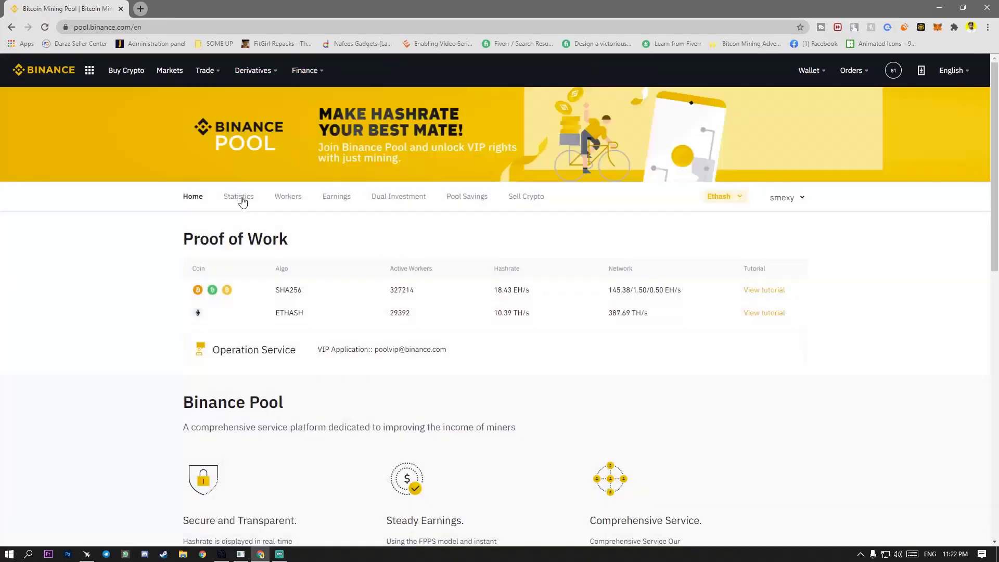
{"action": "left_click", "coordinate": [243, 197]}
{"action": "mouse_move", "coordinate": [720, 196]}
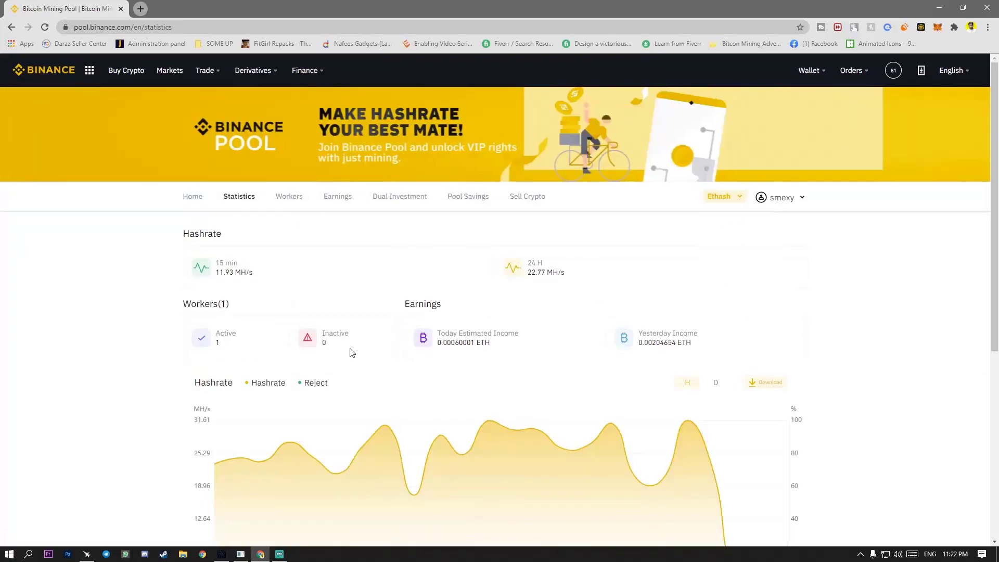
{"action": "scroll", "coordinate": [539, 348], "scroll_direction": "down", "scroll_amount": 1}
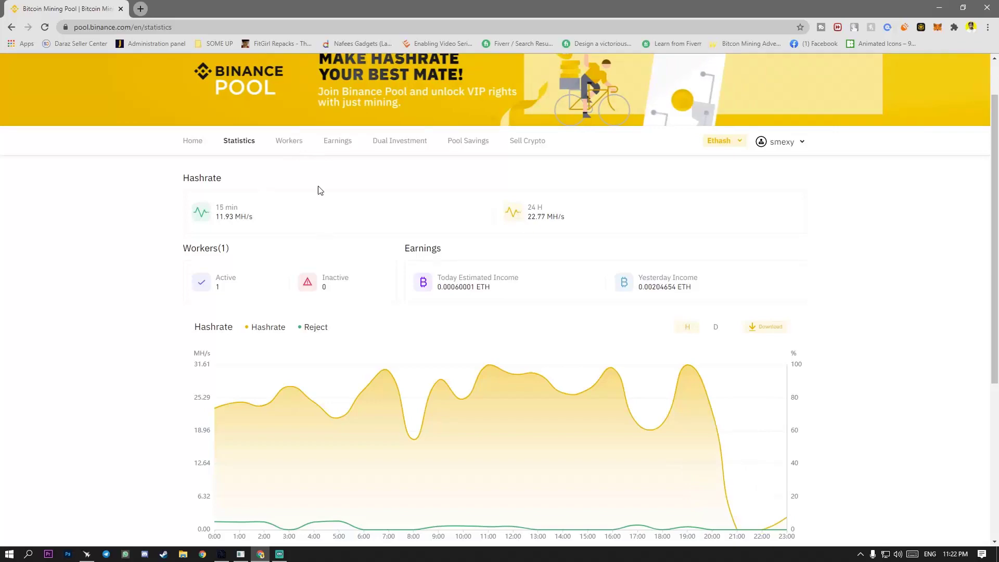
Check the mining speed and shares in the running PhoenixMiner console, then review the mining account's earnings history.
{"action": "left_click", "coordinate": [241, 554]}
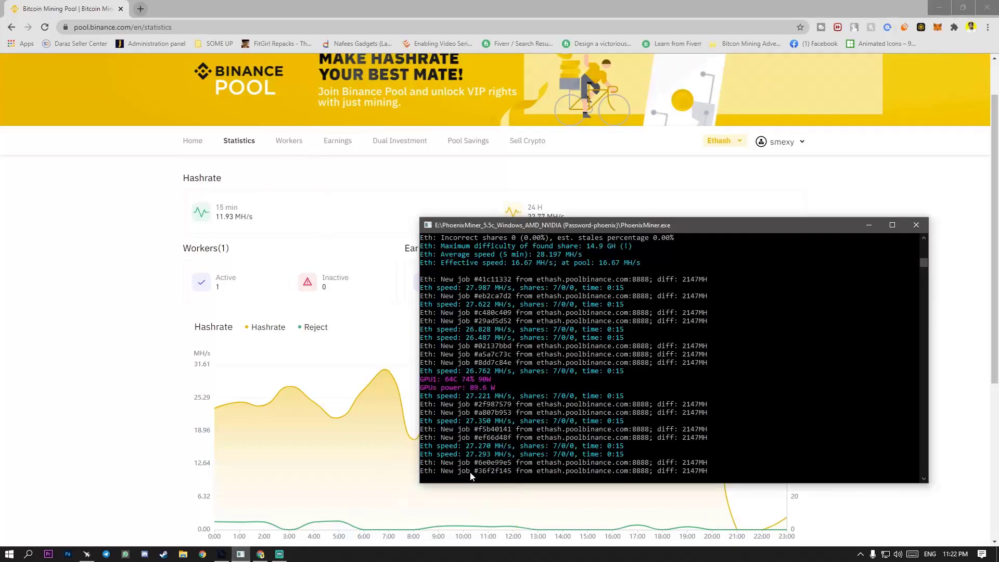
{"action": "left_click", "coordinate": [339, 247]}
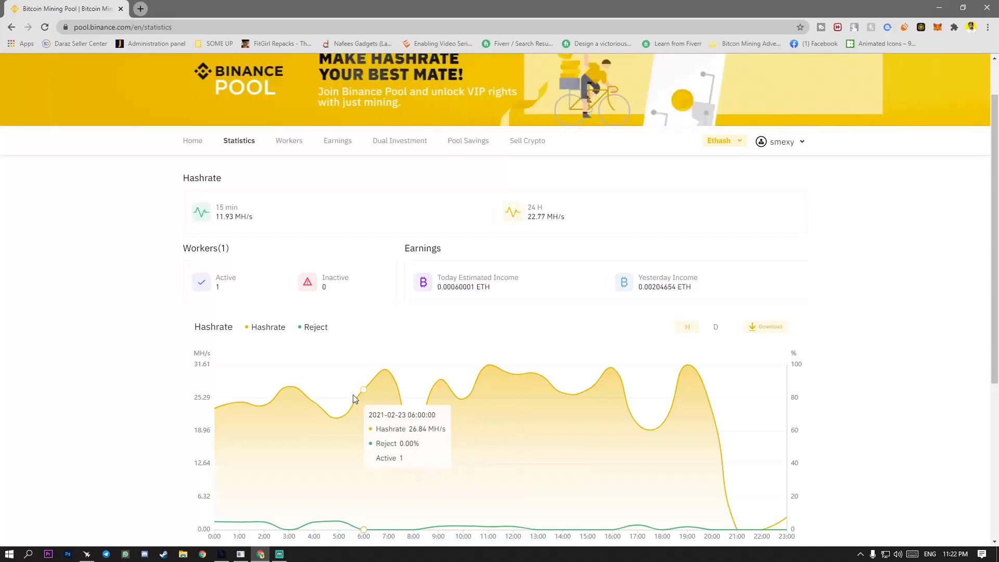
{"action": "left_click", "coordinate": [336, 141]}
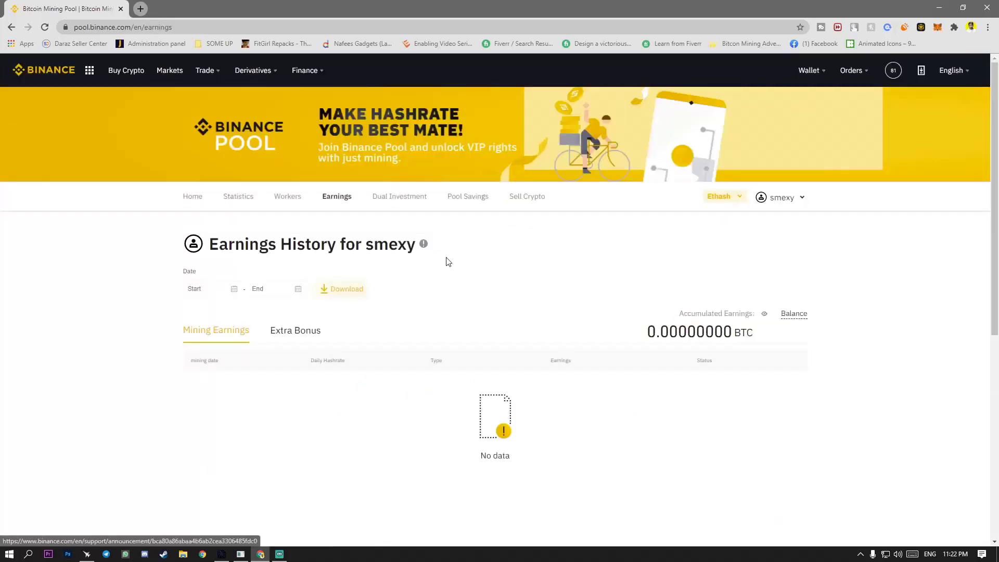
{"action": "scroll", "coordinate": [333, 344], "scroll_direction": "down", "scroll_amount": 2}
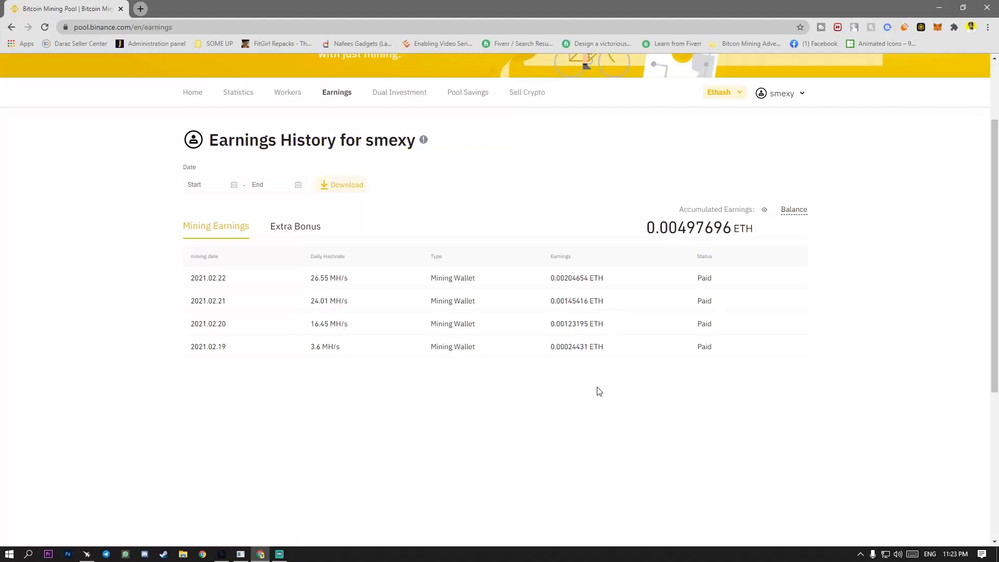
Open the Ethash workers list, expand the worker's hashrate chart to examine its history, and filter the list to active workers.
{"action": "left_click", "coordinate": [288, 94]}
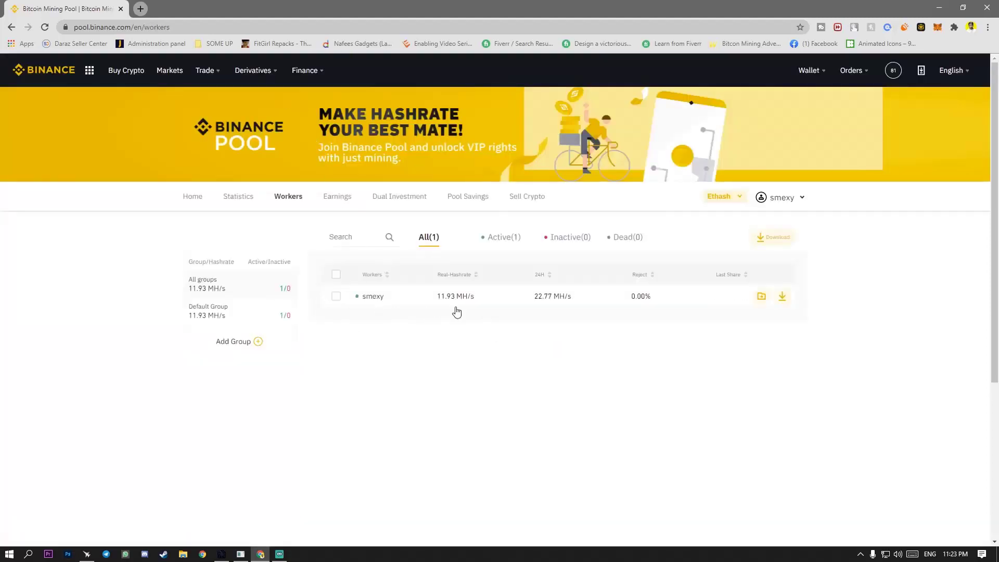
{"action": "left_click", "coordinate": [410, 296]}
{"action": "scroll", "coordinate": [536, 322], "scroll_direction": "down", "scroll_amount": 2}
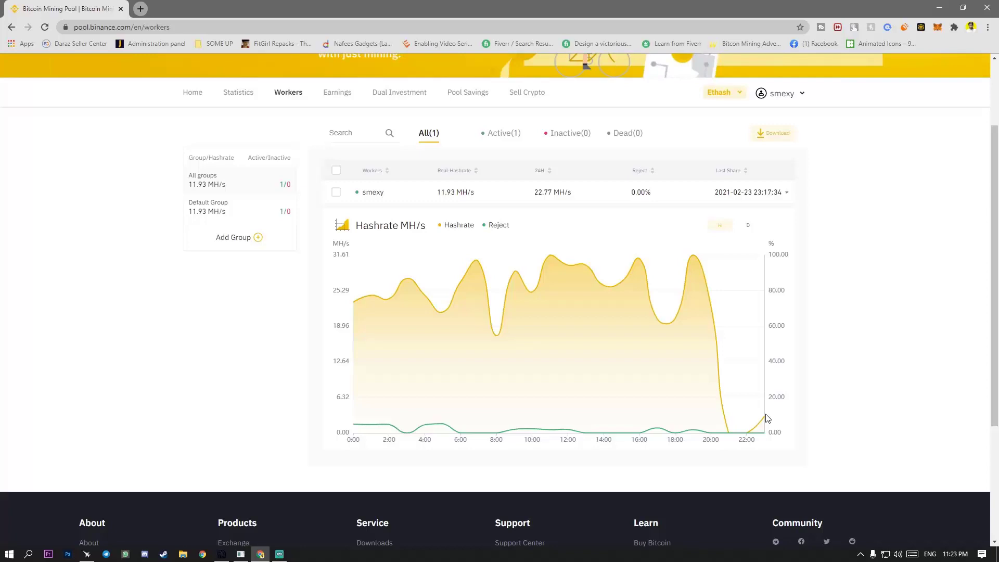
{"action": "mouse_move", "coordinate": [693, 262]}
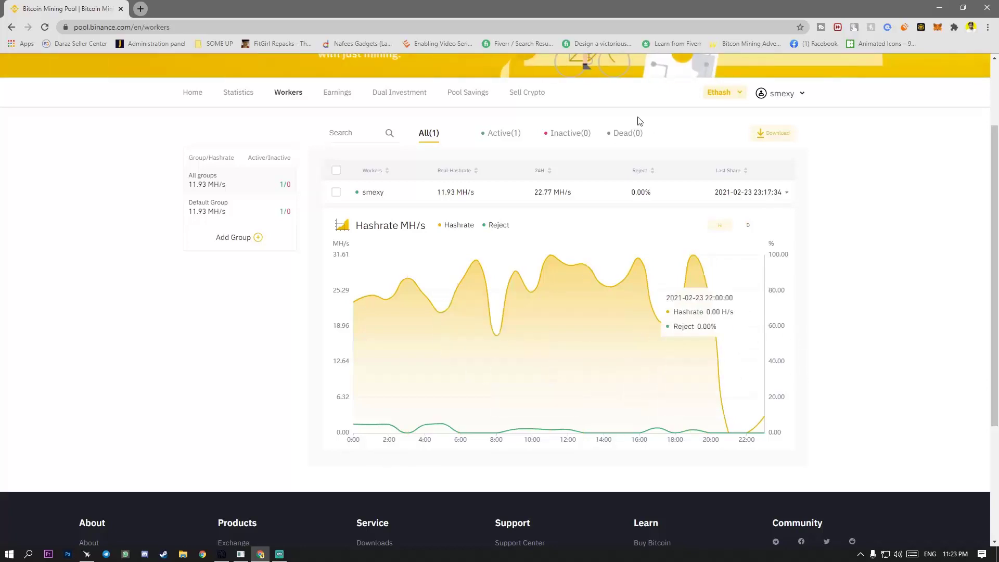
{"action": "left_click", "coordinate": [508, 138]}
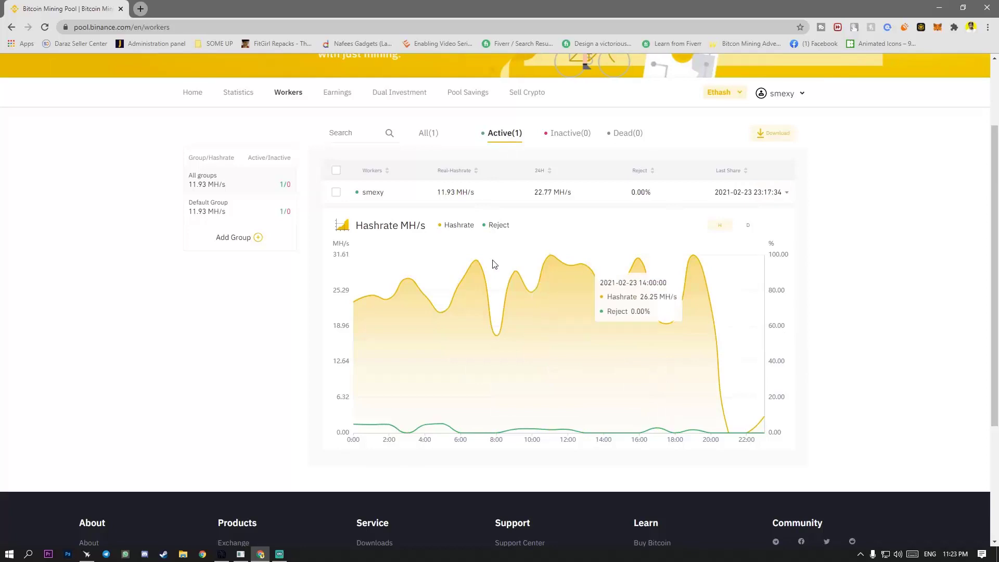
{"action": "mouse_move", "coordinate": [411, 197]}
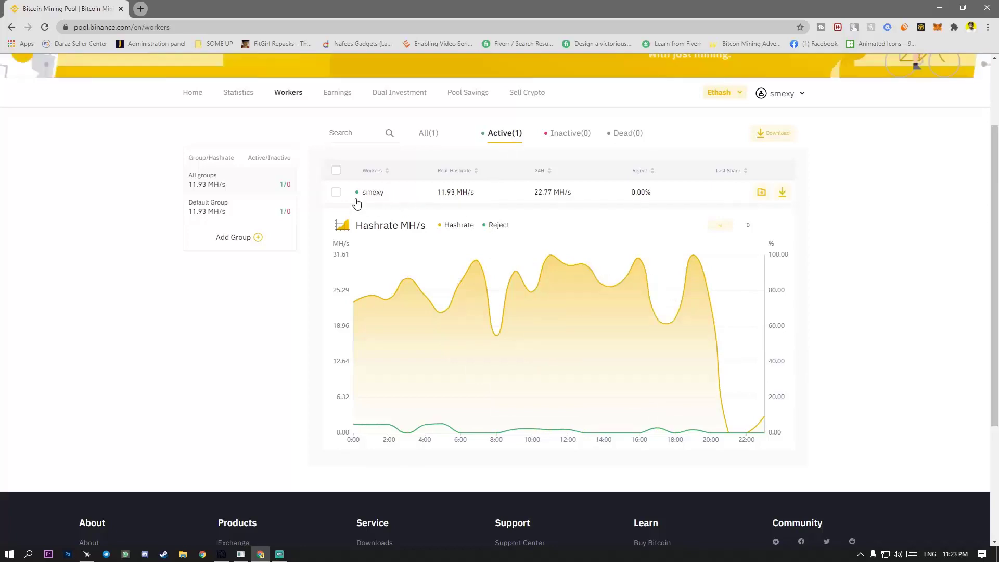
In Account Management, create a new mining account named twm007 with the default withdrawal wallet and no remarks.
{"action": "mouse_move", "coordinate": [783, 104]}
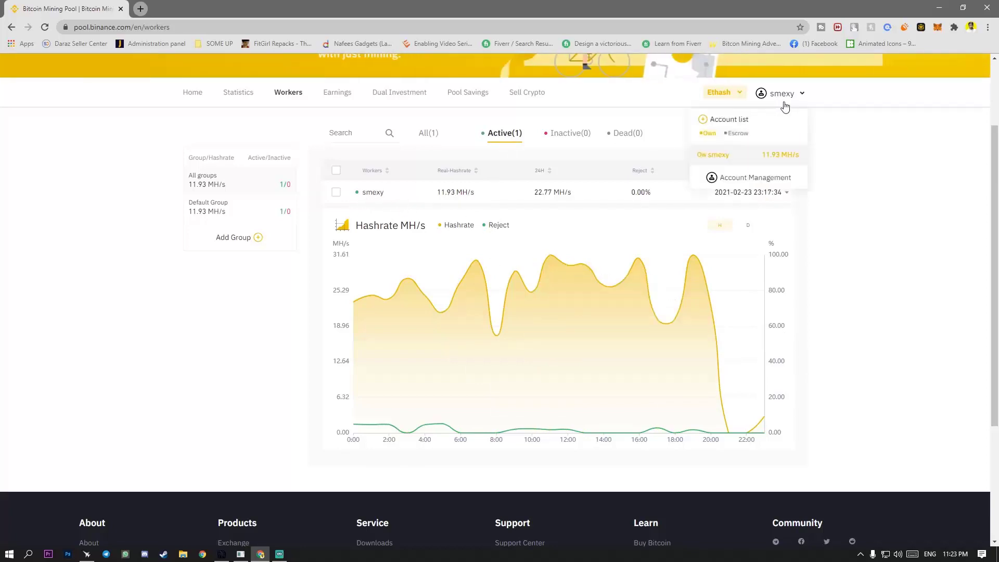
{"action": "left_click", "coordinate": [757, 187]}
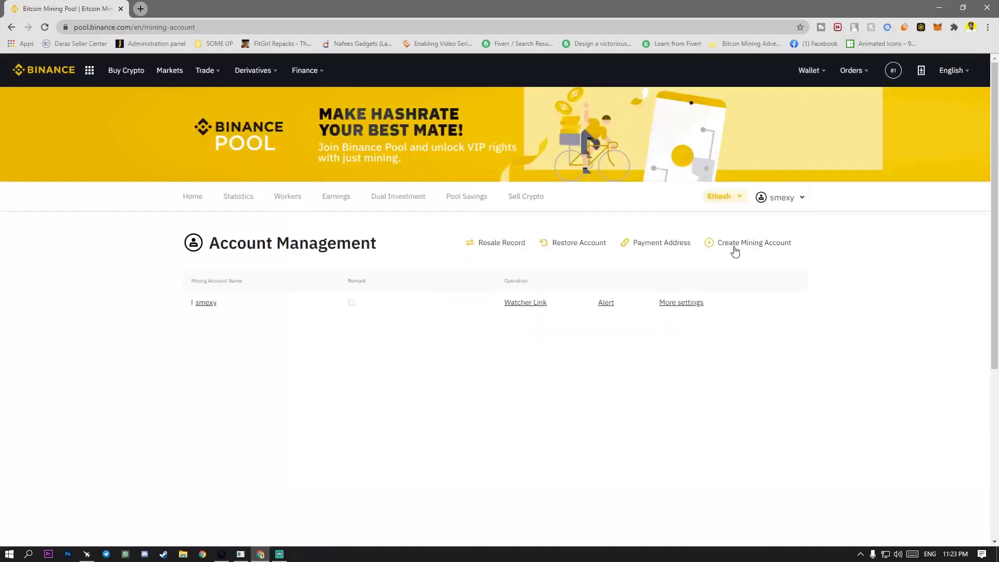
{"action": "left_click", "coordinate": [713, 245]}
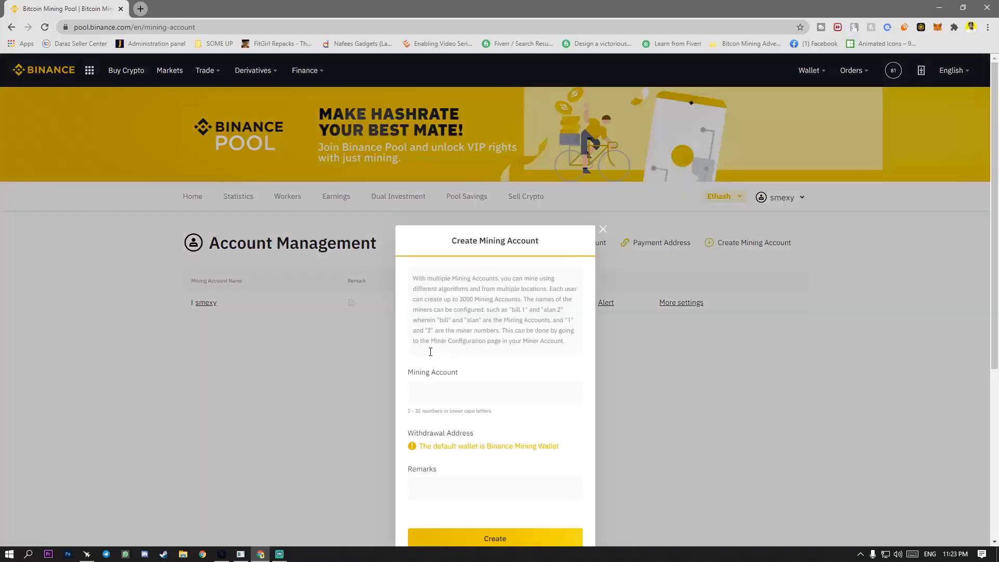
{"action": "left_click", "coordinate": [459, 390]}
{"action": "type", "text": "TWM"}
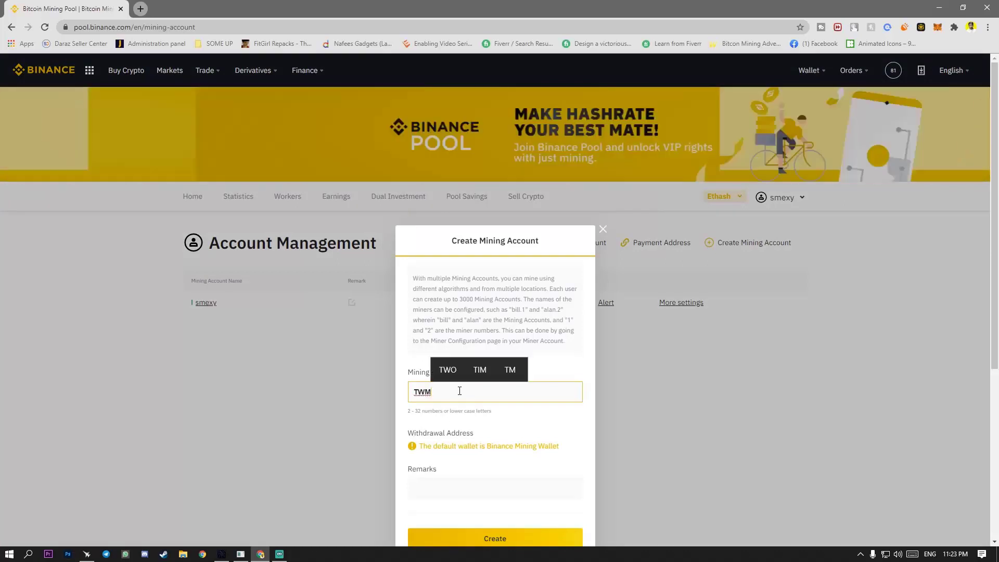
{"action": "key", "text": "BackSpace"}
{"action": "key", "text": "BackSpace"}
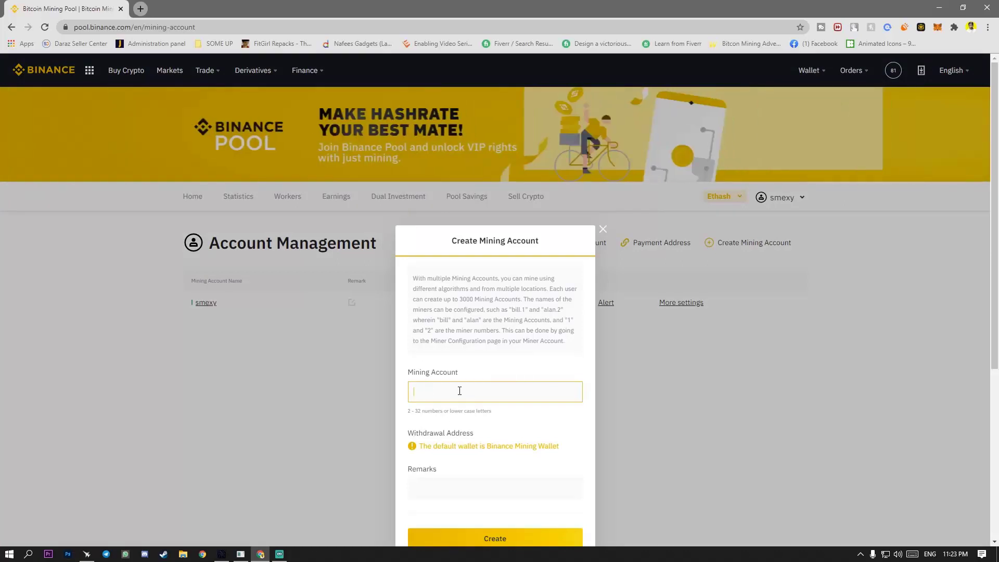
{"action": "type", "text": "twm"}
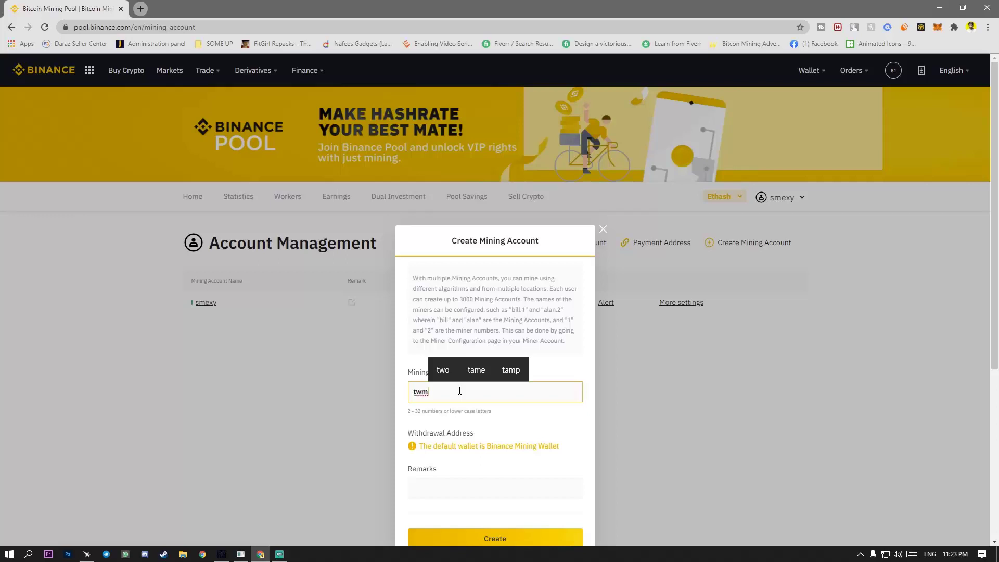
{"action": "type", "text": "007"}
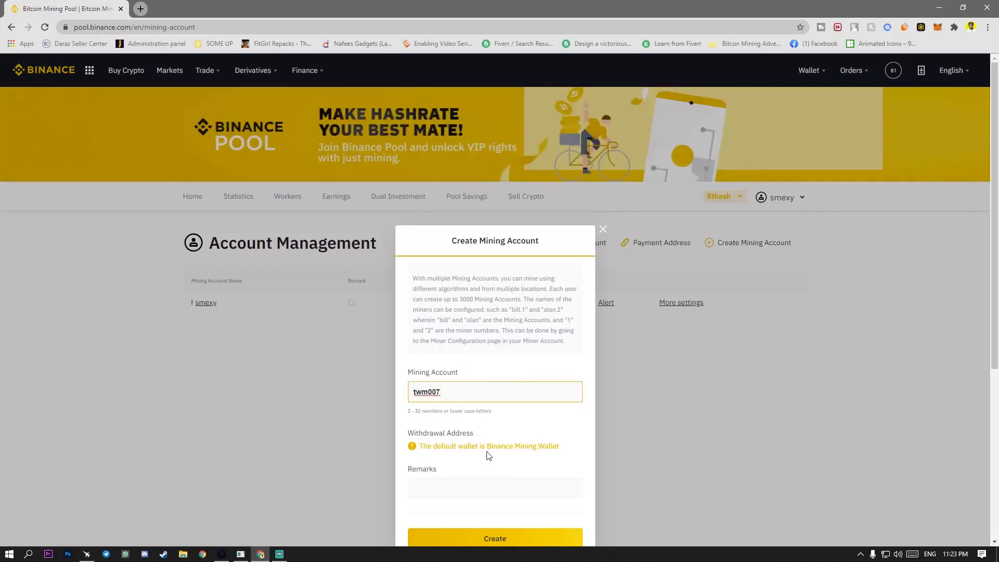
{"action": "scroll", "coordinate": [571, 456], "scroll_direction": "down", "scroll_amount": 3}
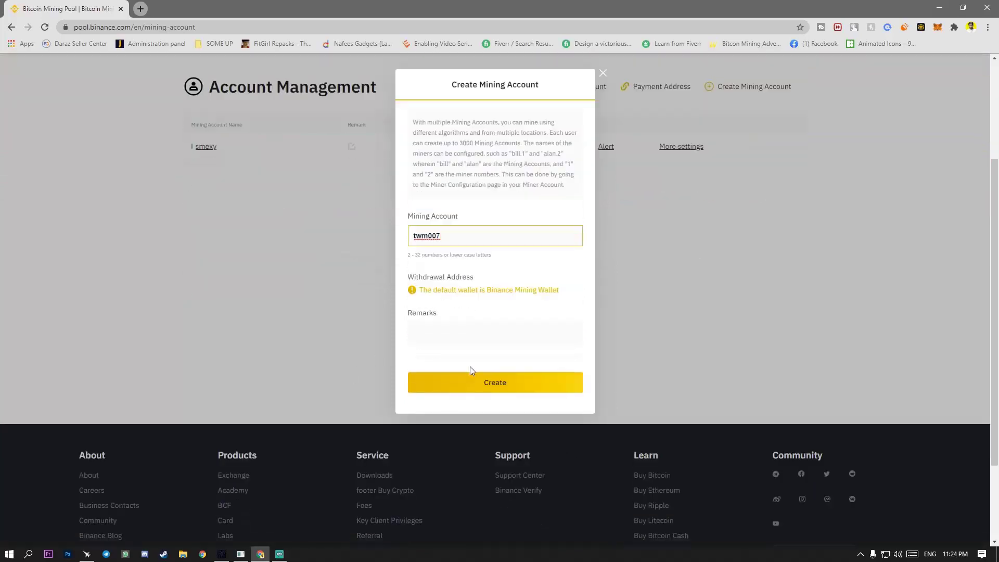
{"action": "left_click", "coordinate": [492, 384]}
{"action": "scroll", "coordinate": [245, 174], "scroll_direction": "up", "scroll_amount": 1}
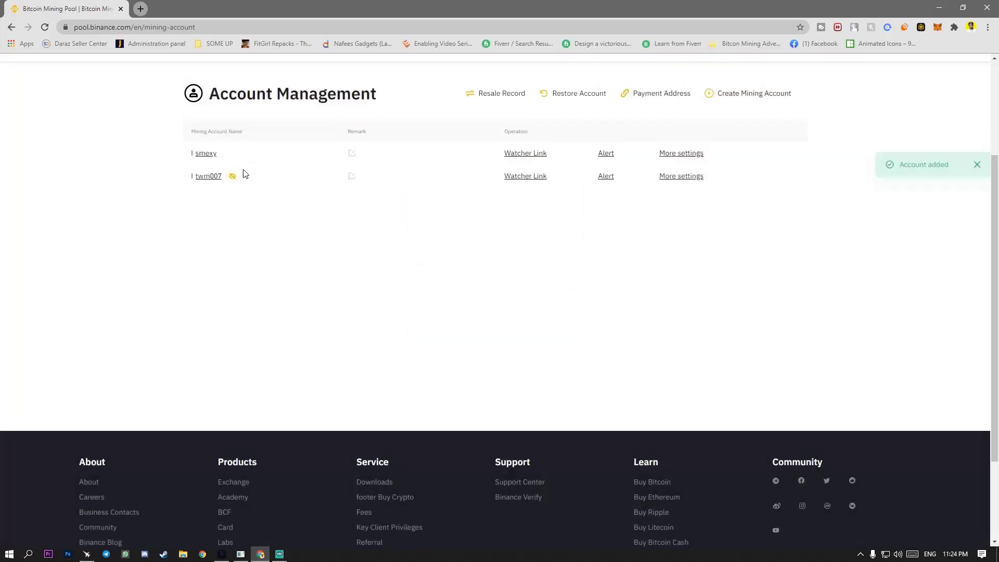
{"action": "scroll", "coordinate": [245, 173], "scroll_direction": "up", "scroll_amount": 1}
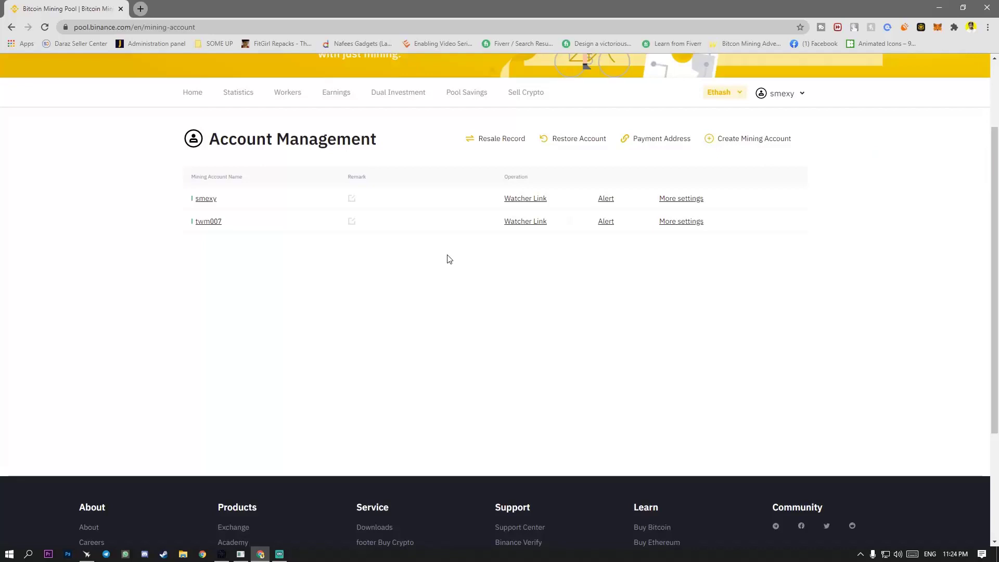
Inspect the original mining account's watcher link options for Ethash and its alert settings, closing both without creating or saving anything.
{"action": "left_click", "coordinate": [525, 199]}
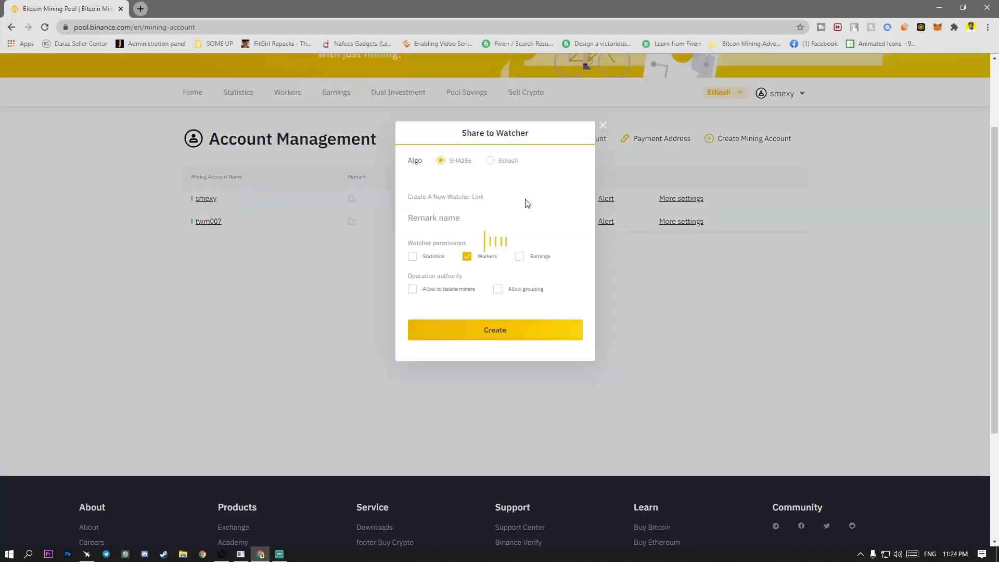
{"action": "left_click", "coordinate": [490, 161]}
{"action": "left_click", "coordinate": [603, 126]}
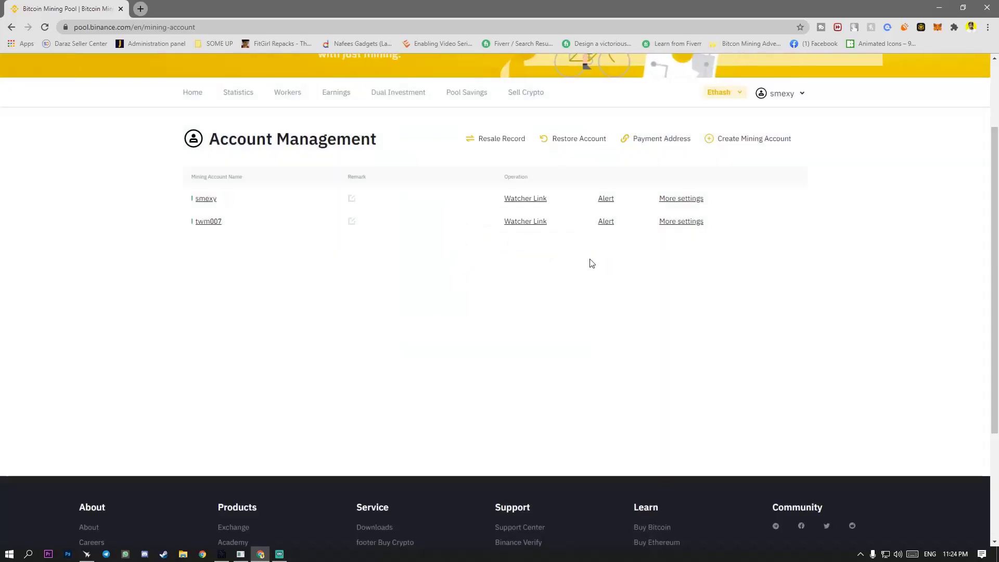
{"action": "left_click", "coordinate": [605, 200]}
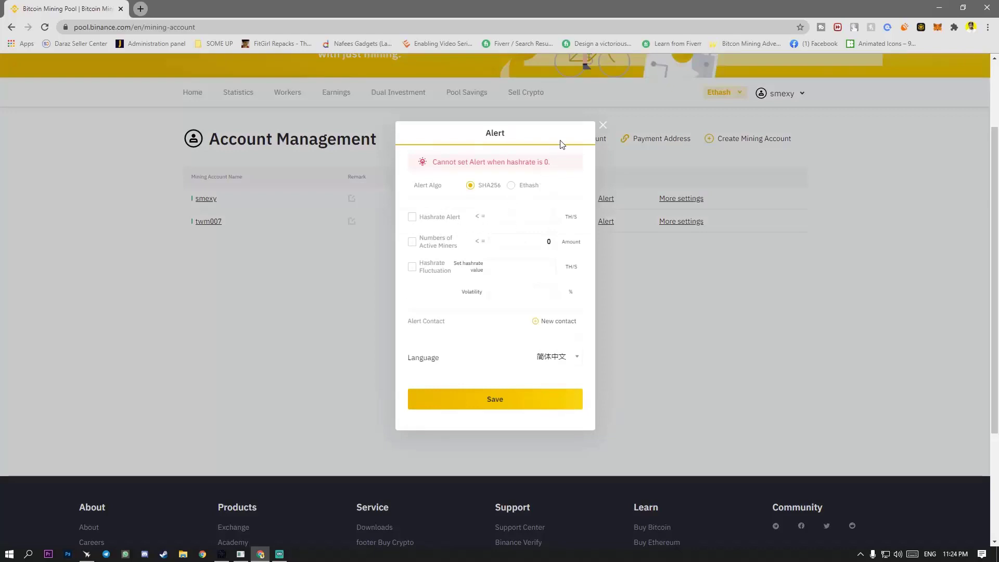
{"action": "left_click", "coordinate": [601, 126]}
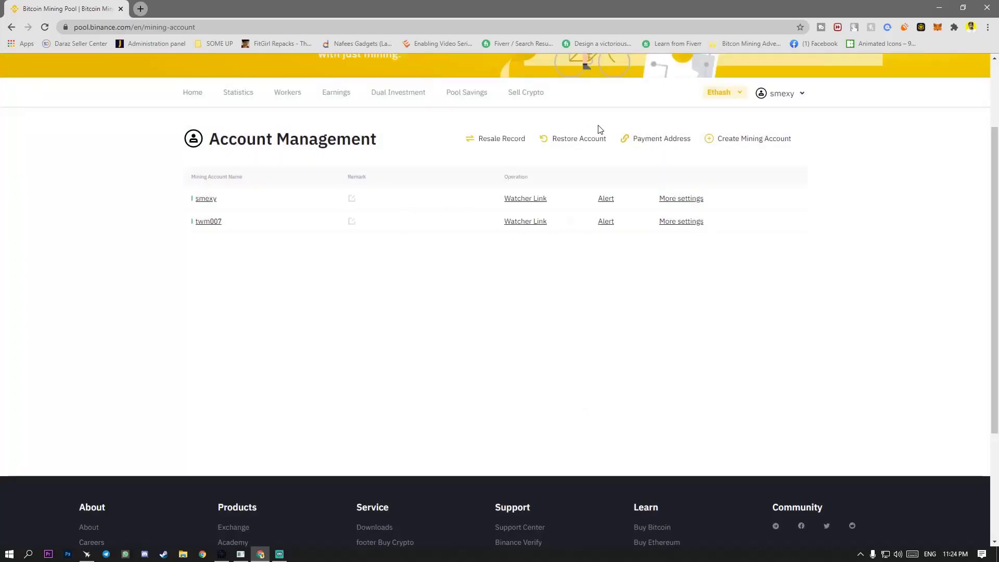
{"action": "scroll", "coordinate": [553, 285], "scroll_direction": "up", "scroll_amount": 2}
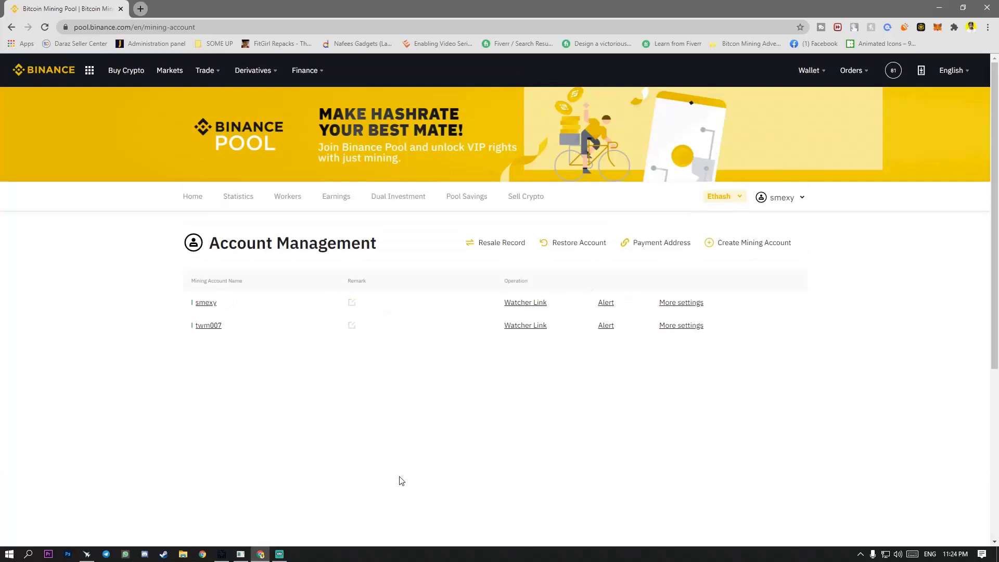